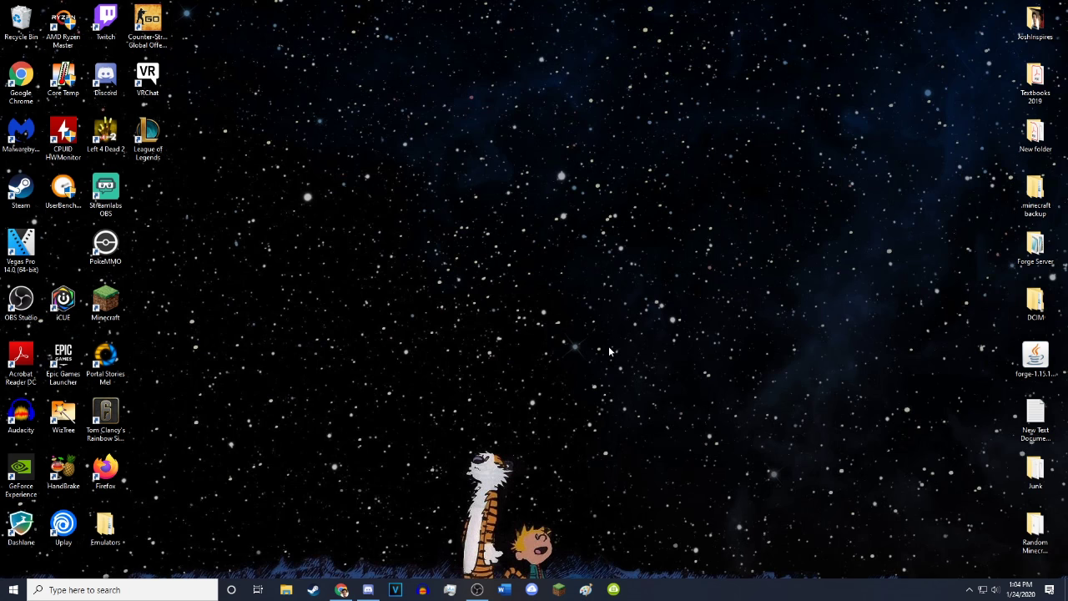
Restore Chrome showing the minecraft.net Java Edition server download page
click(341, 589)
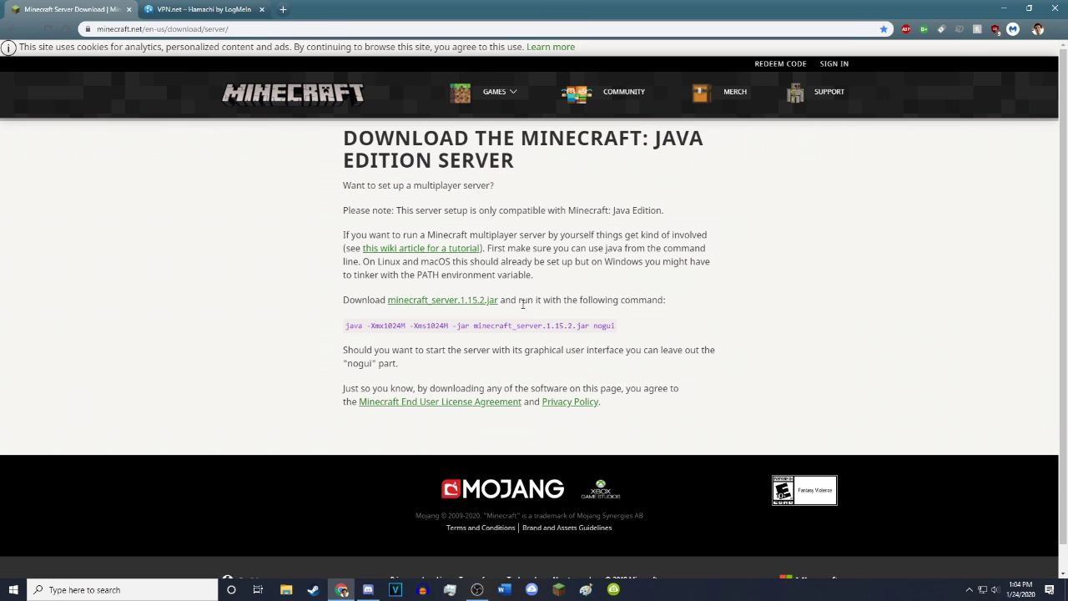
Download minecraft_server.1.15.2.jar, keep it past the warning, and drag server.jar onto the desktop
click(431, 305)
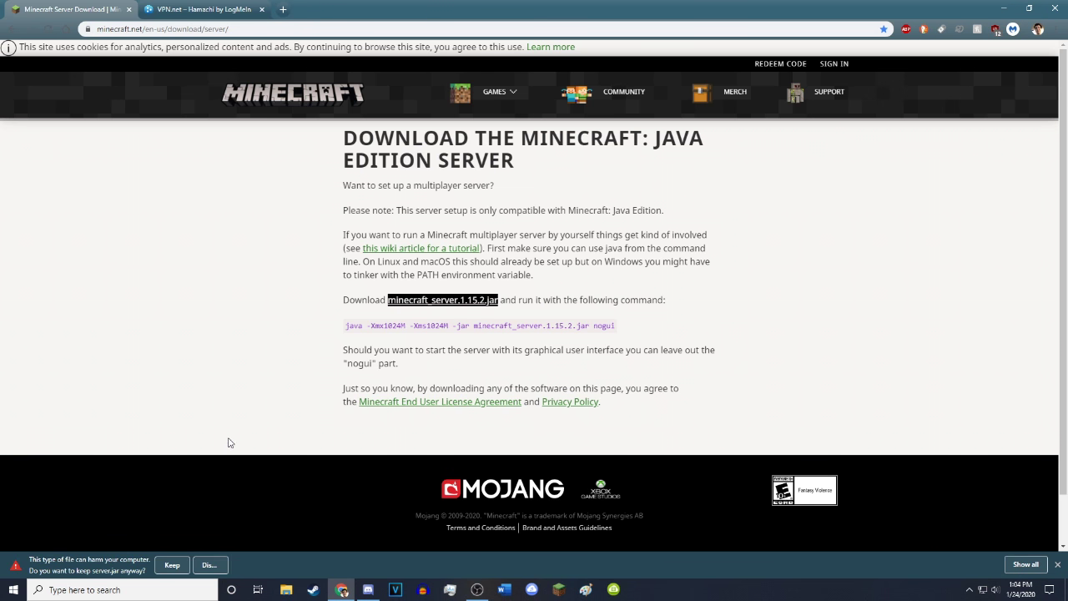
click(175, 570)
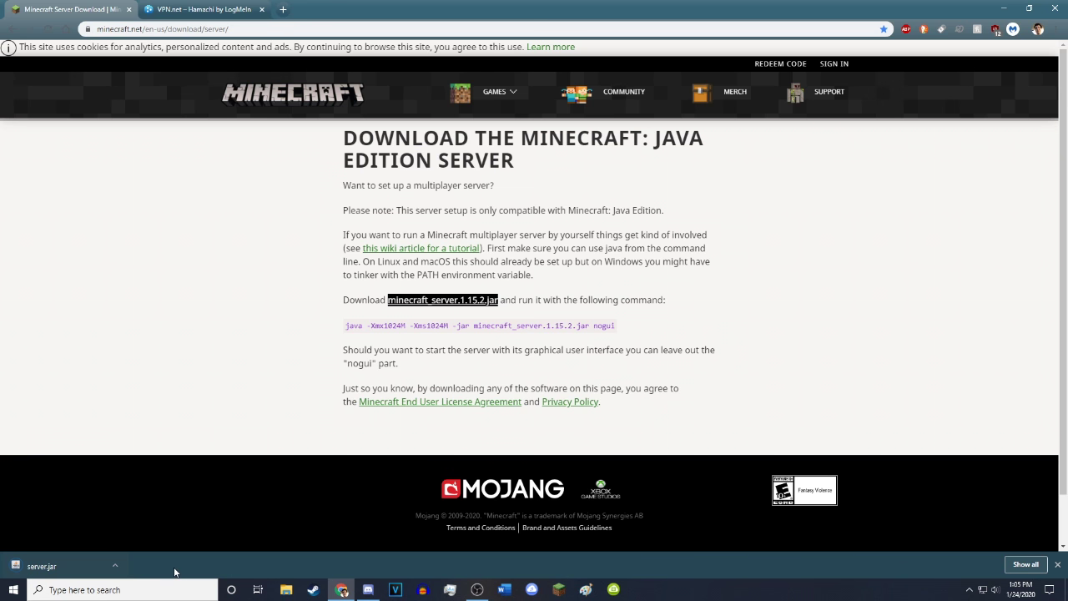
drag(52, 571, 467, 255)
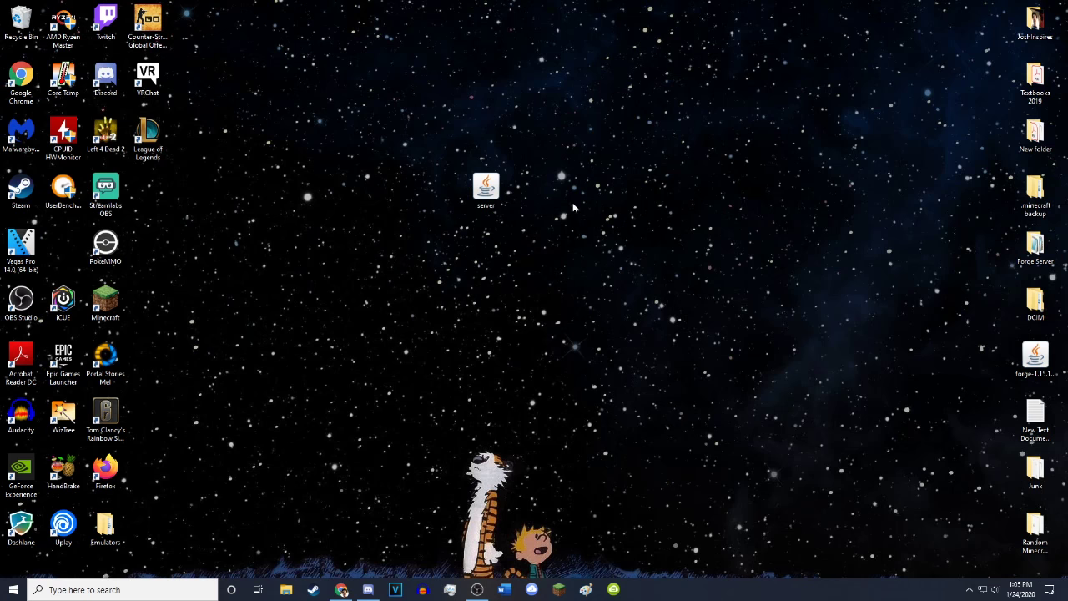
Create a new desktop folder named Server
right_click(544, 223)
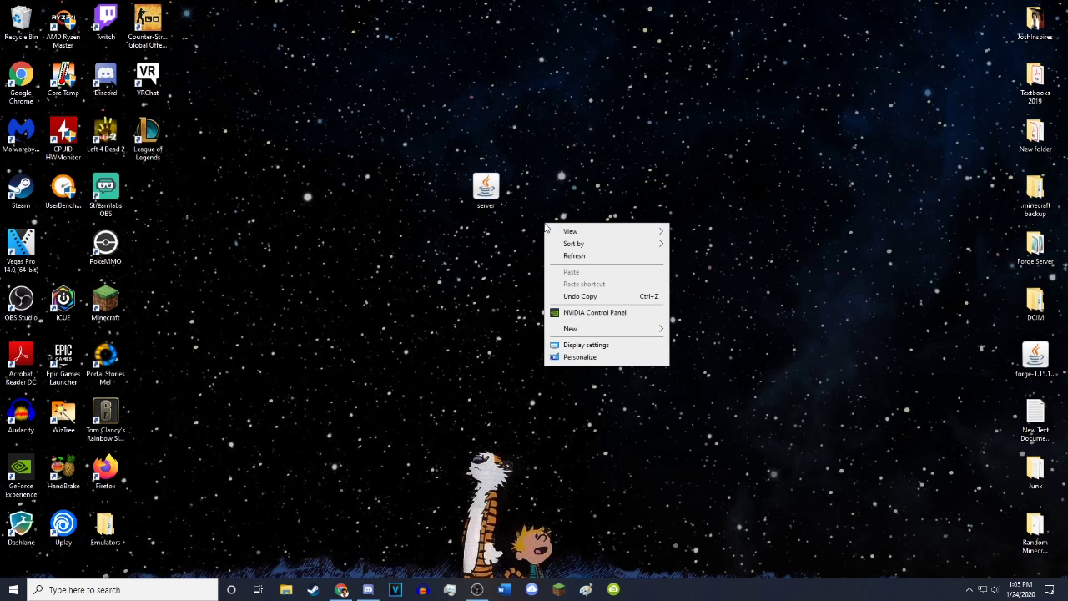
click(582, 330)
click(706, 333)
click(558, 265)
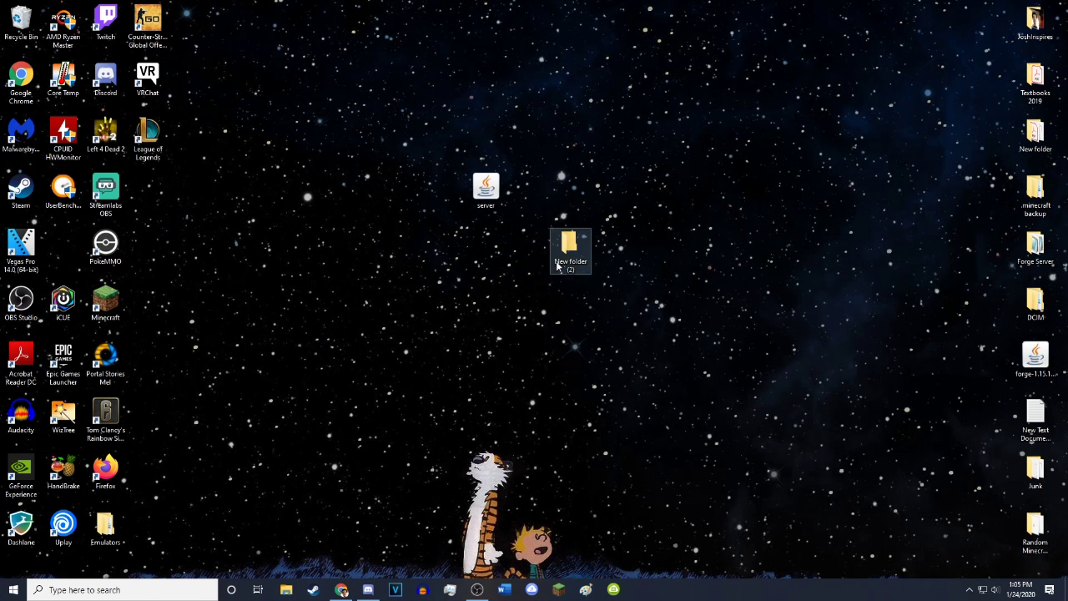
click(576, 268)
click(571, 262)
text(Server)
key(Return)
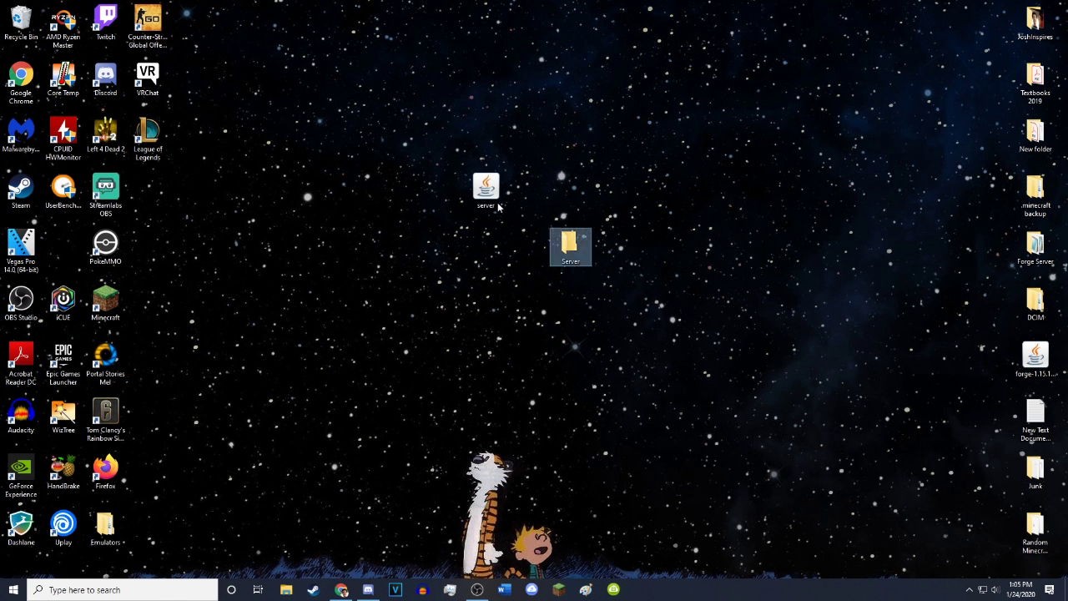
Move the server jar into the Server folder and open the folder
drag(485, 190, 572, 248)
double_click(571, 248)
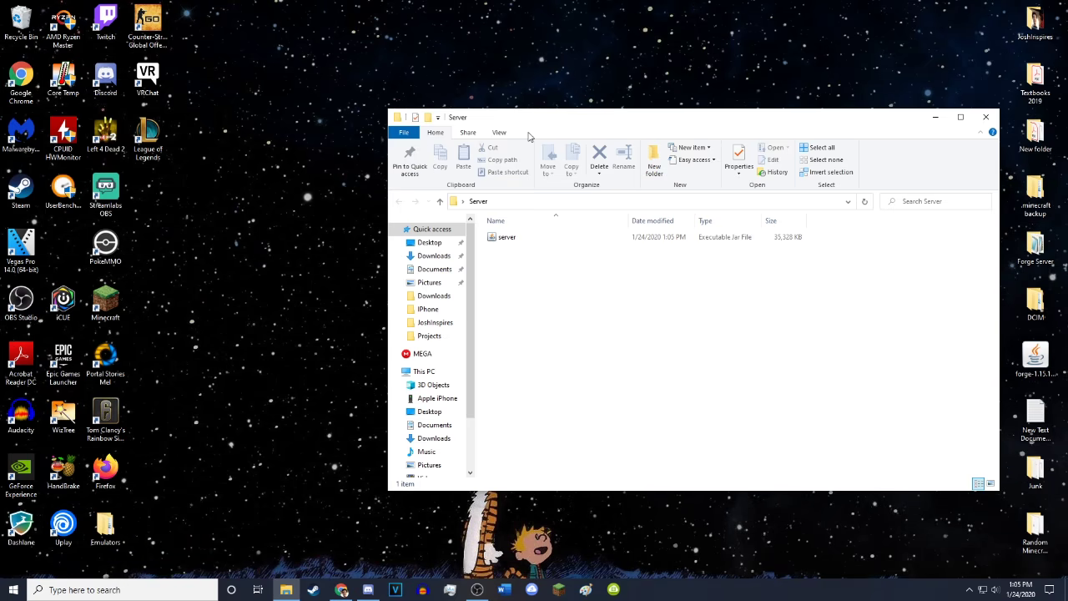
drag(531, 122, 300, 124)
click(294, 242)
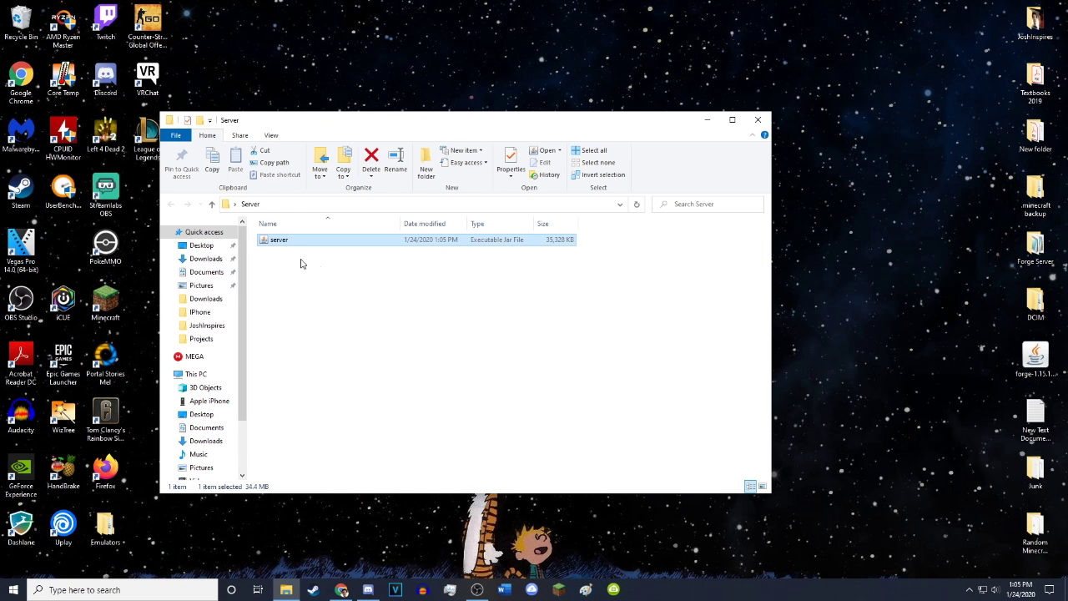
click(406, 267)
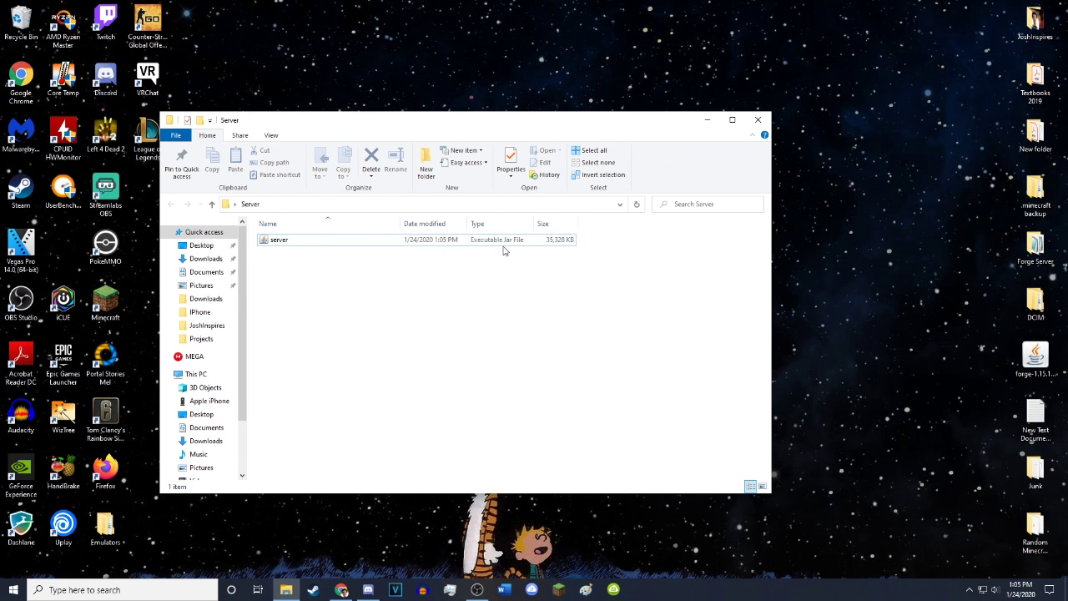
right_click(286, 240)
mouse_move(375, 284)
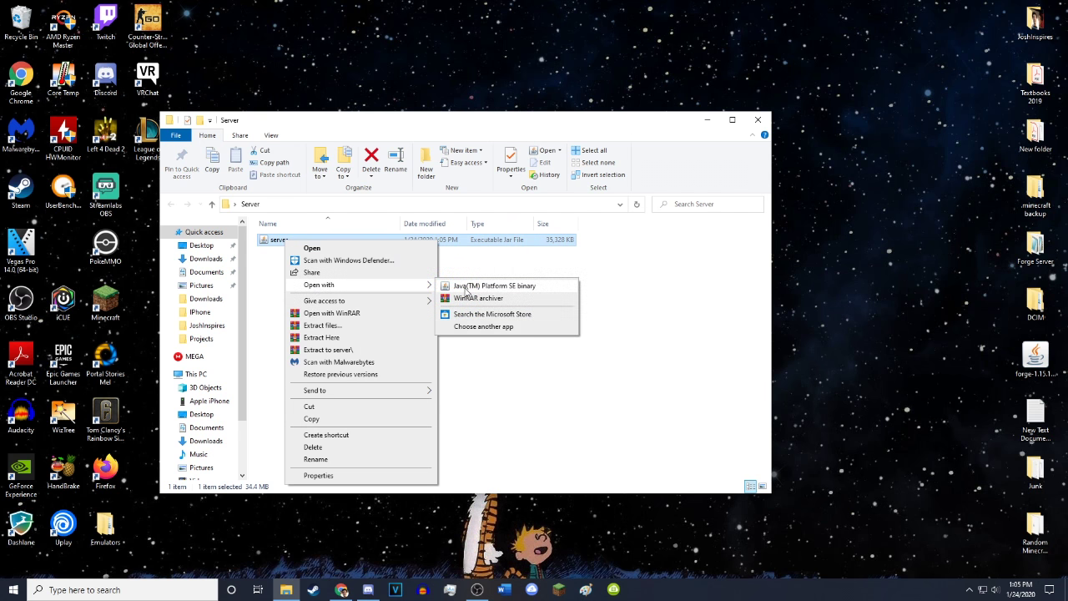
click(598, 276)
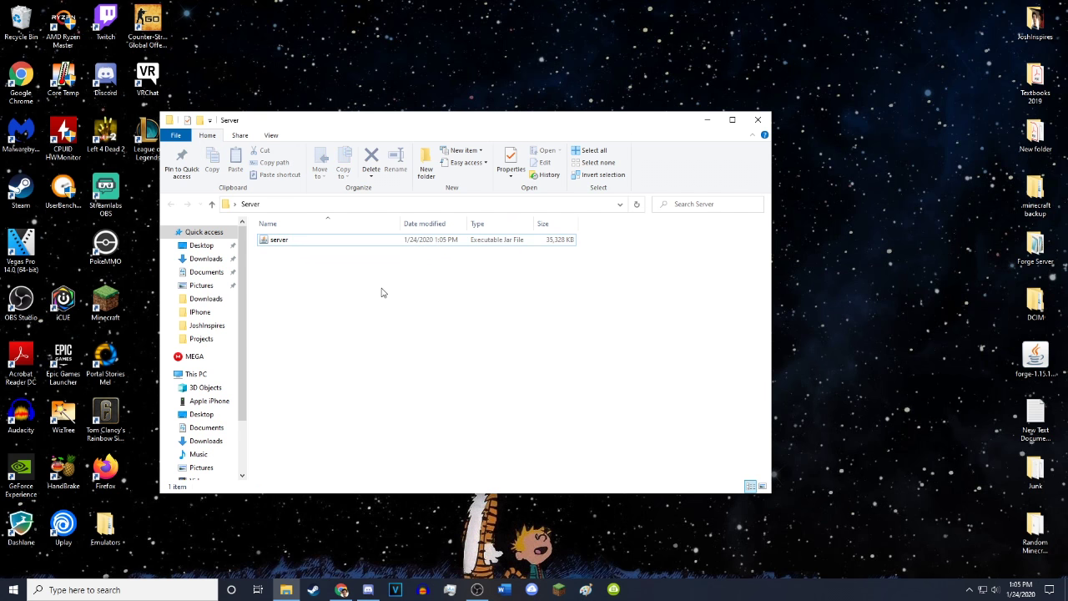
Search 'java download' in a new Chrome tab, open java.com, then close it and minimize Chrome
click(341, 589)
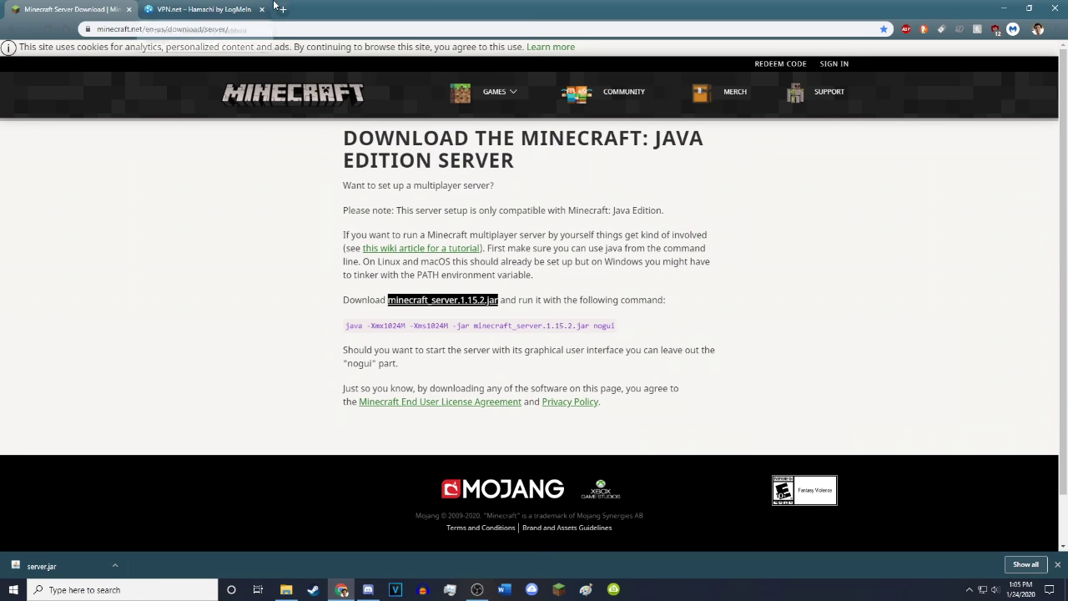
click(281, 7)
text(java download)
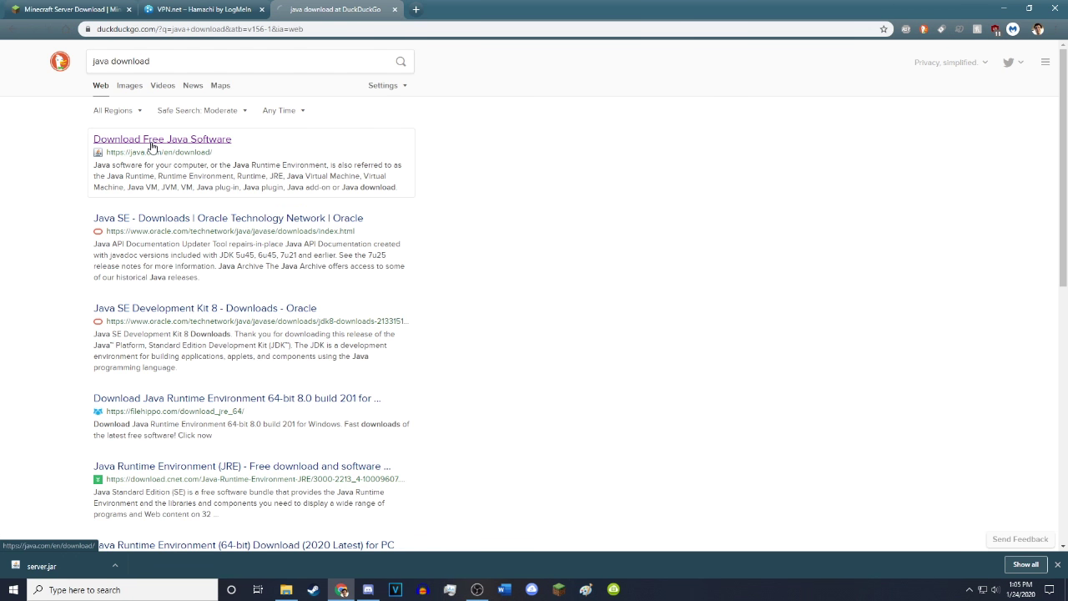
click(152, 142)
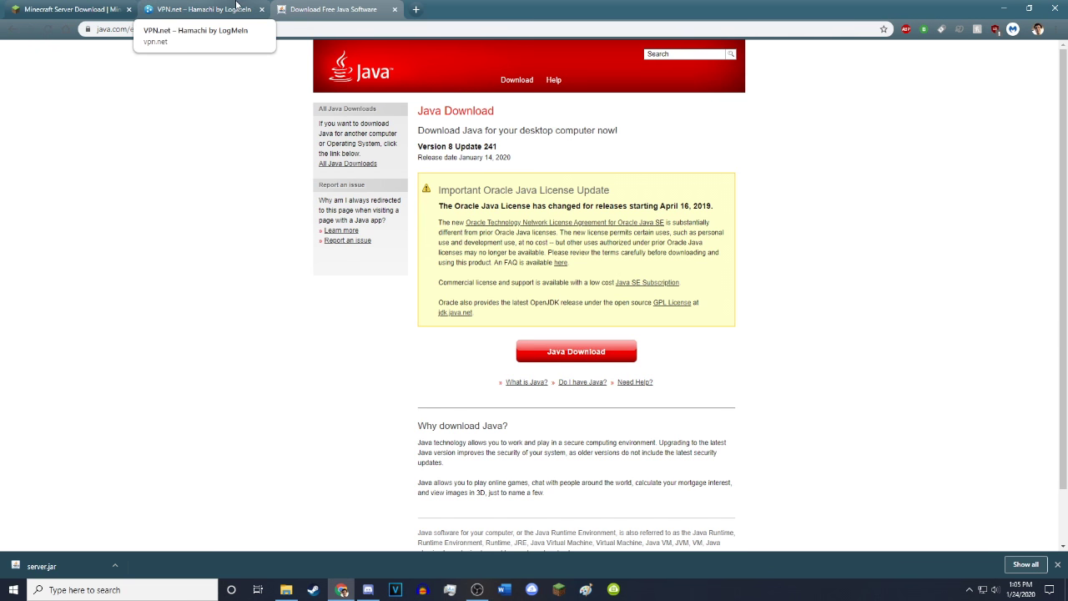
click(71, 9)
click(394, 9)
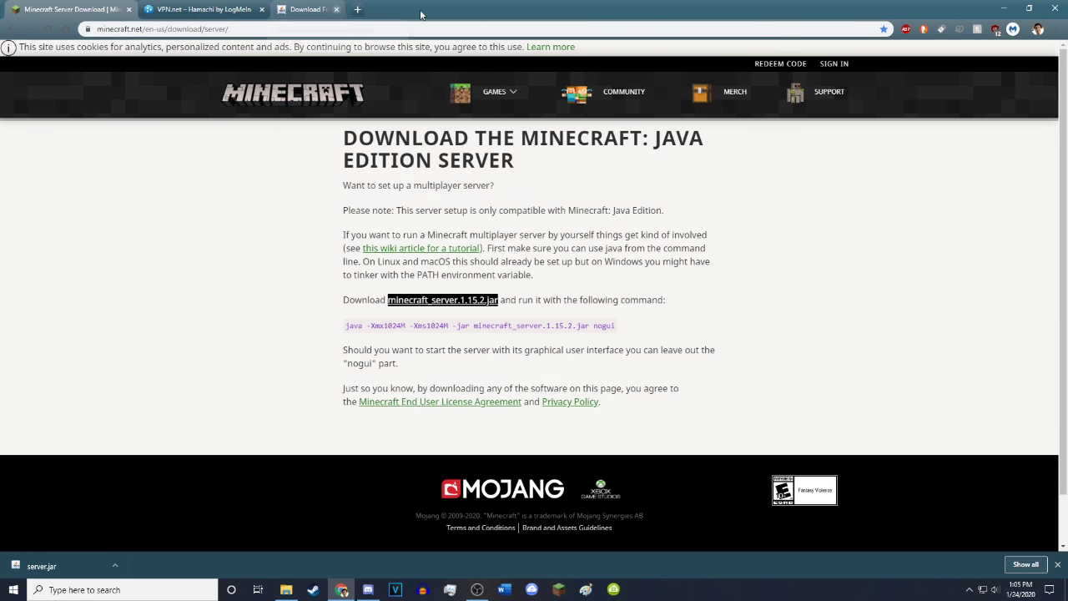
click(1004, 8)
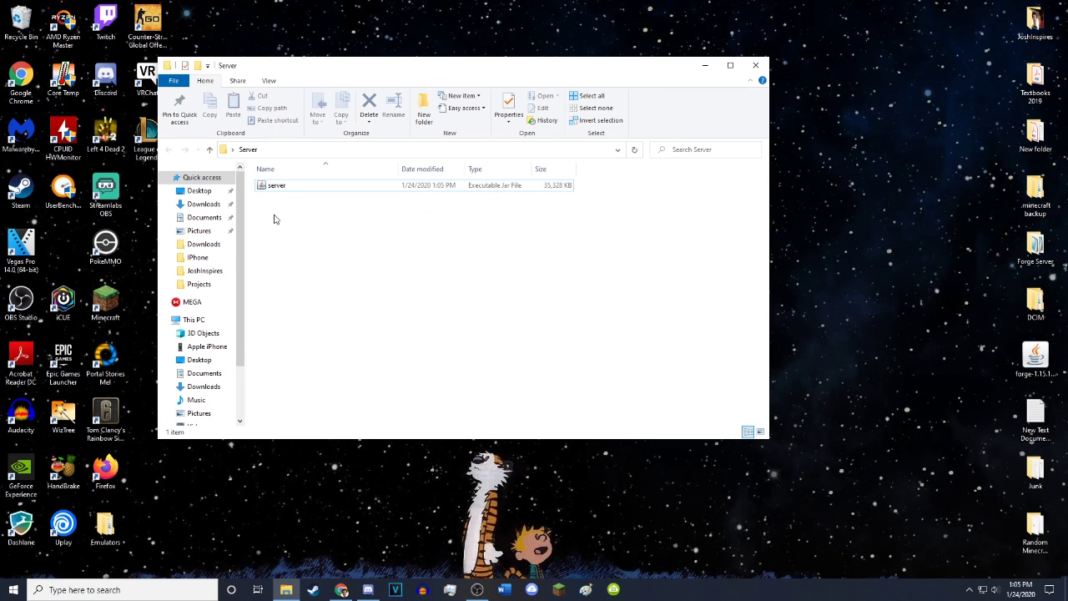
Change eula=false to eula=true in eula.txt and save the file
click(282, 190)
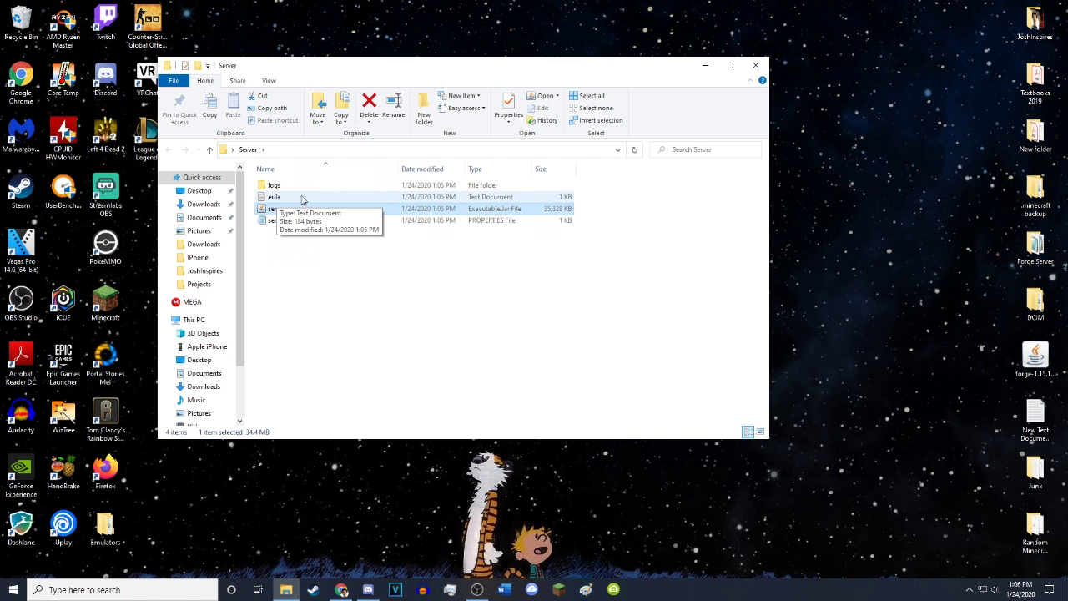
double_click(302, 198)
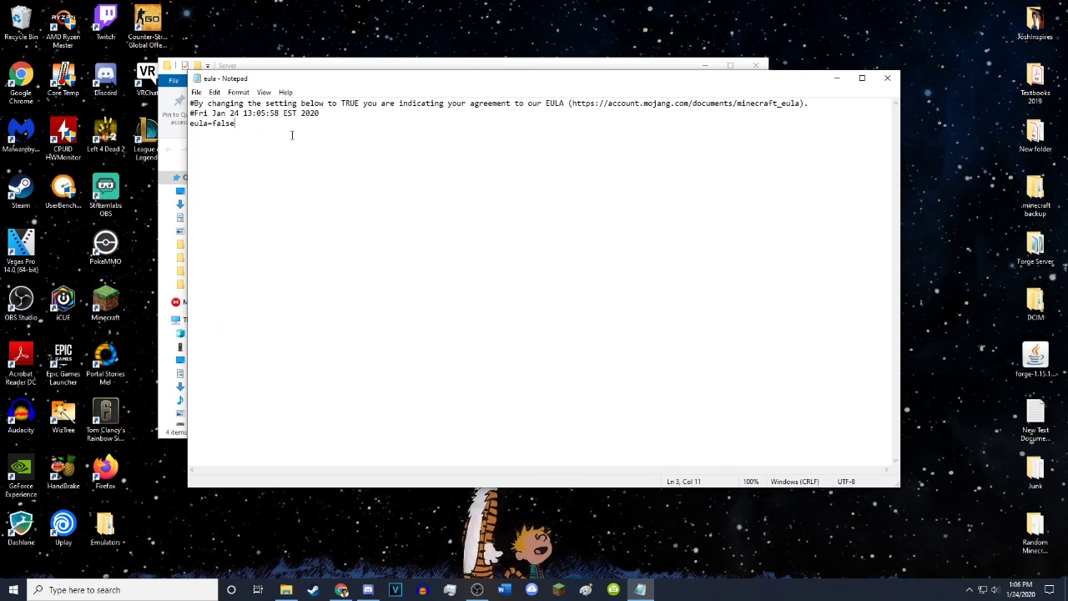
drag(263, 126, 215, 125)
text(tru)
click(887, 78)
click(509, 302)
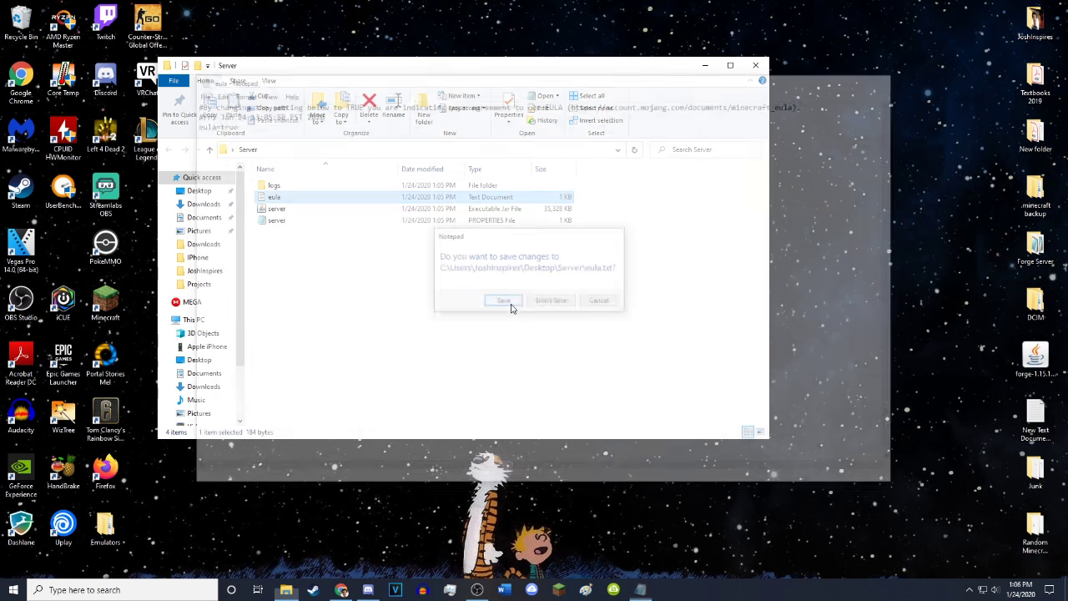
Launch server.jar, allow it through the firewall, and review the server console log
double_click(276, 210)
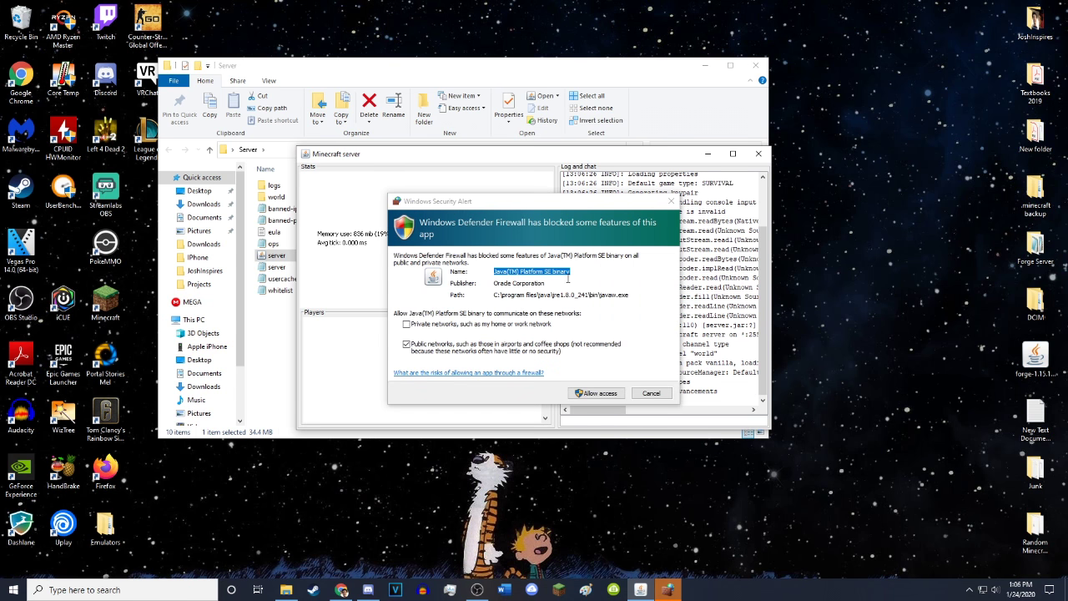
click(606, 396)
click(605, 397)
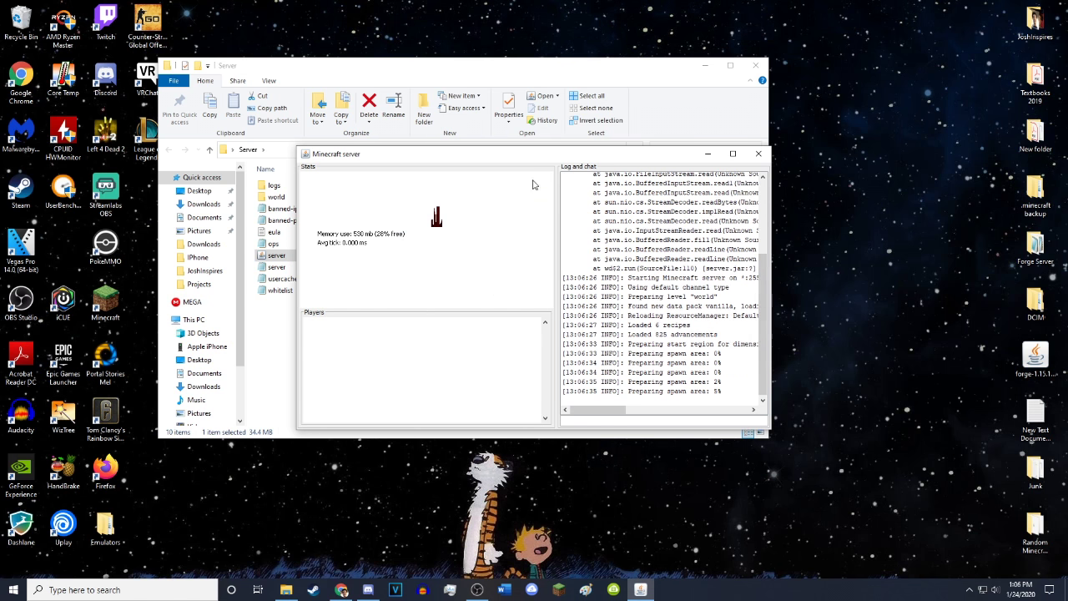
drag(542, 155, 491, 110)
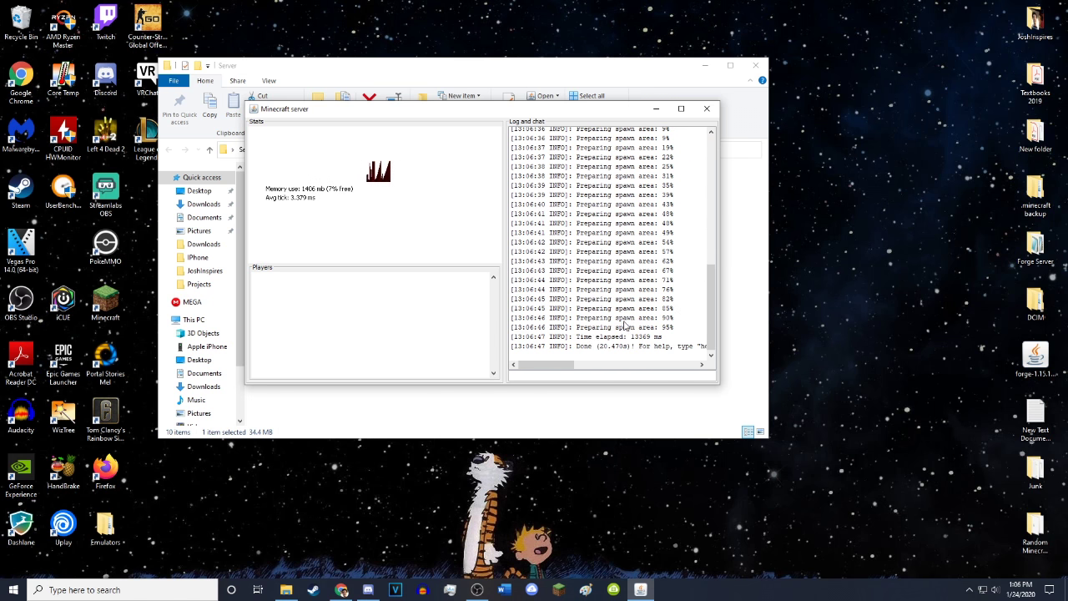
scroll(660, 304, up, 6)
scroll(651, 302, down, 6)
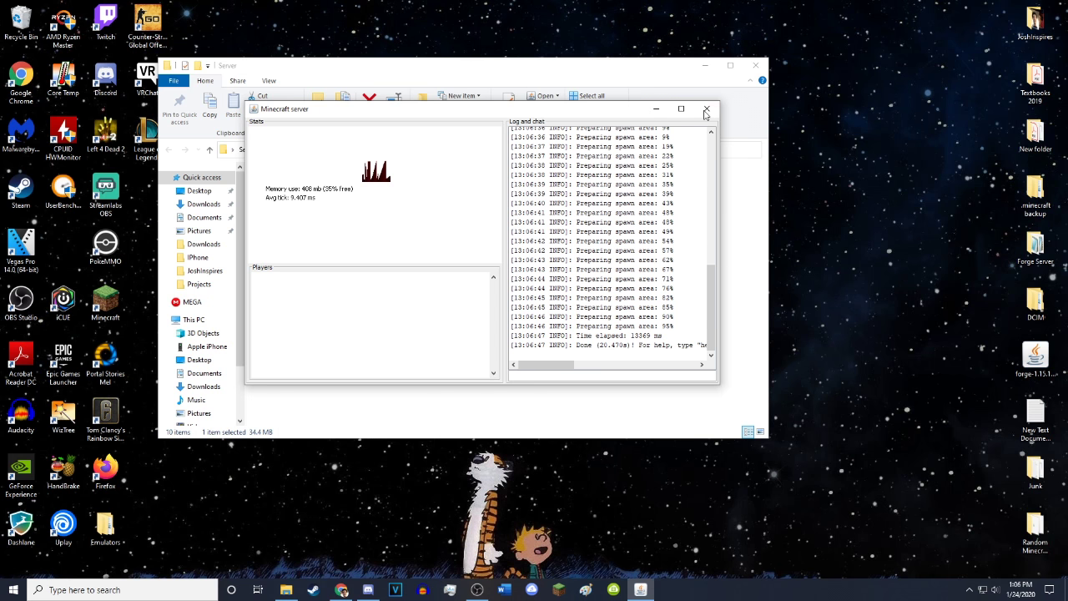
Shut the server down with 'stop', check the generated files, and bring Chrome back
click(585, 373)
text(stop)
key(Return)
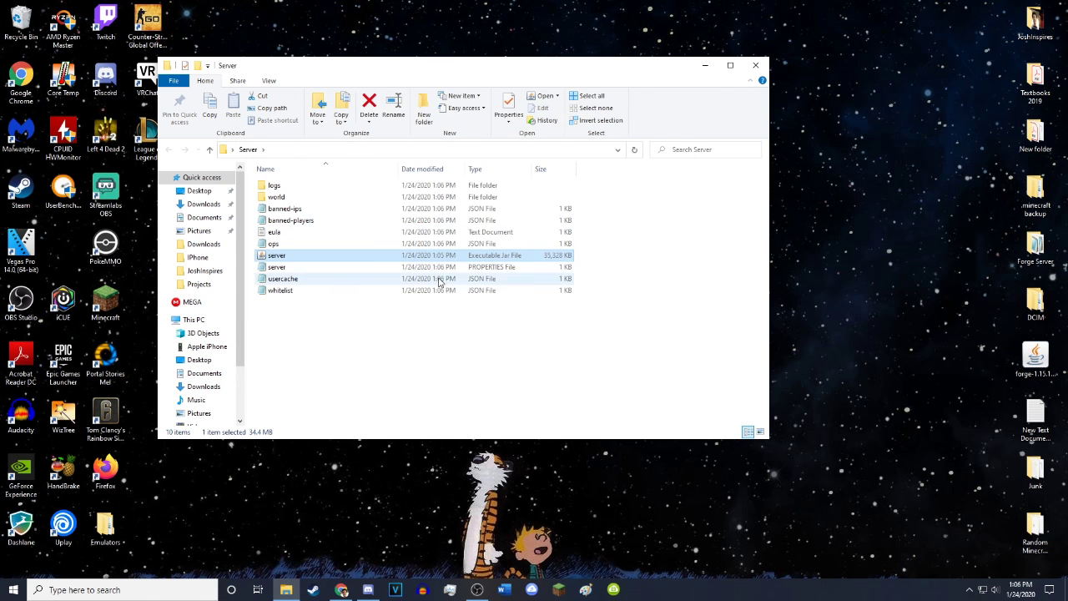
drag(317, 342, 302, 171)
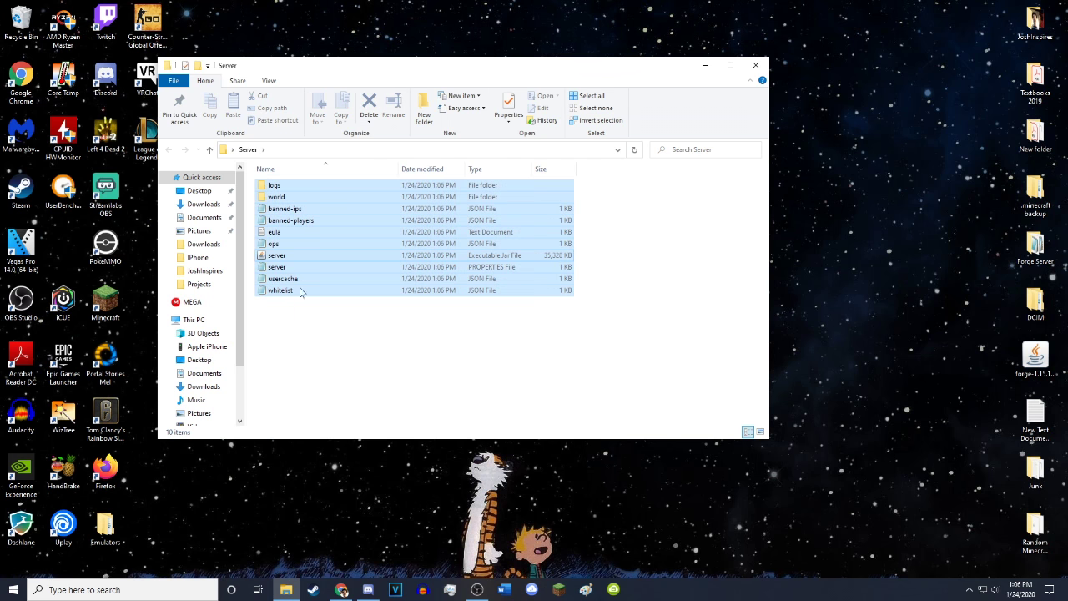
click(346, 364)
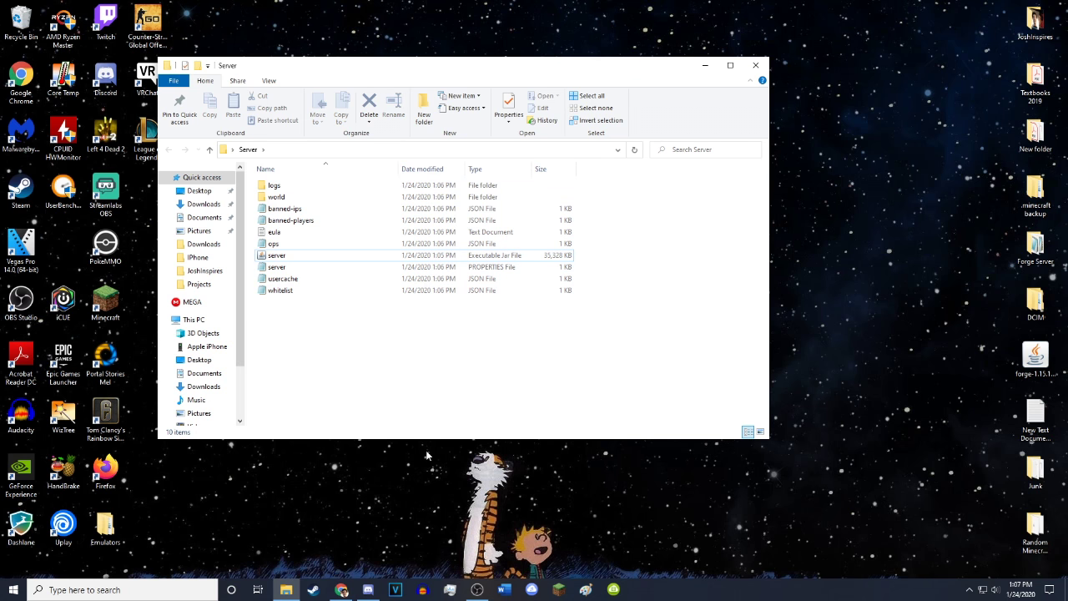
click(341, 589)
Download the Hamachi installer from vpn.net and run hamachi (1).msi
click(205, 9)
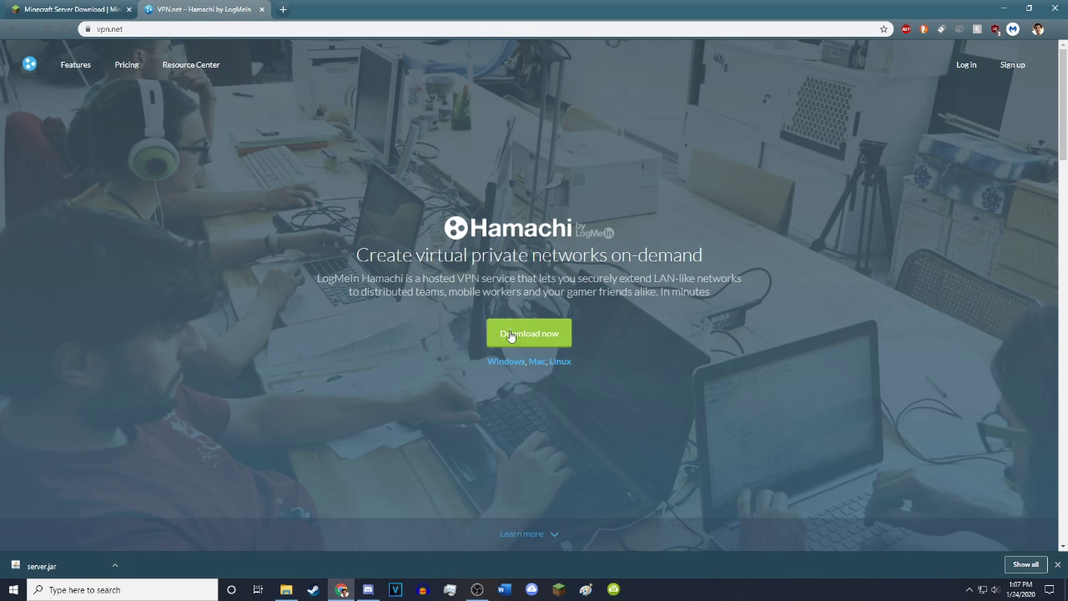
click(546, 338)
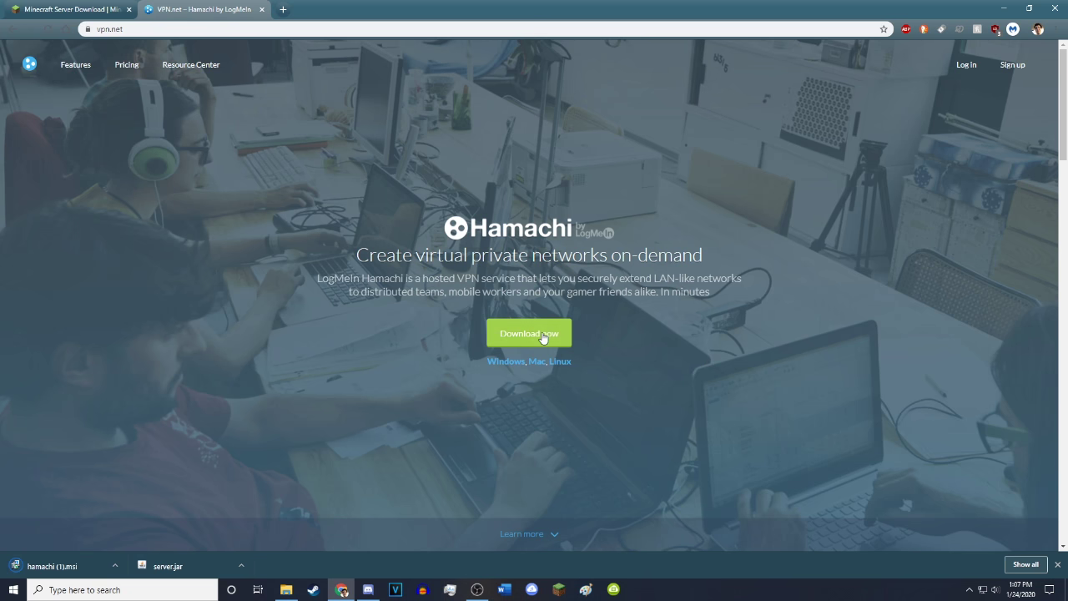
click(63, 566)
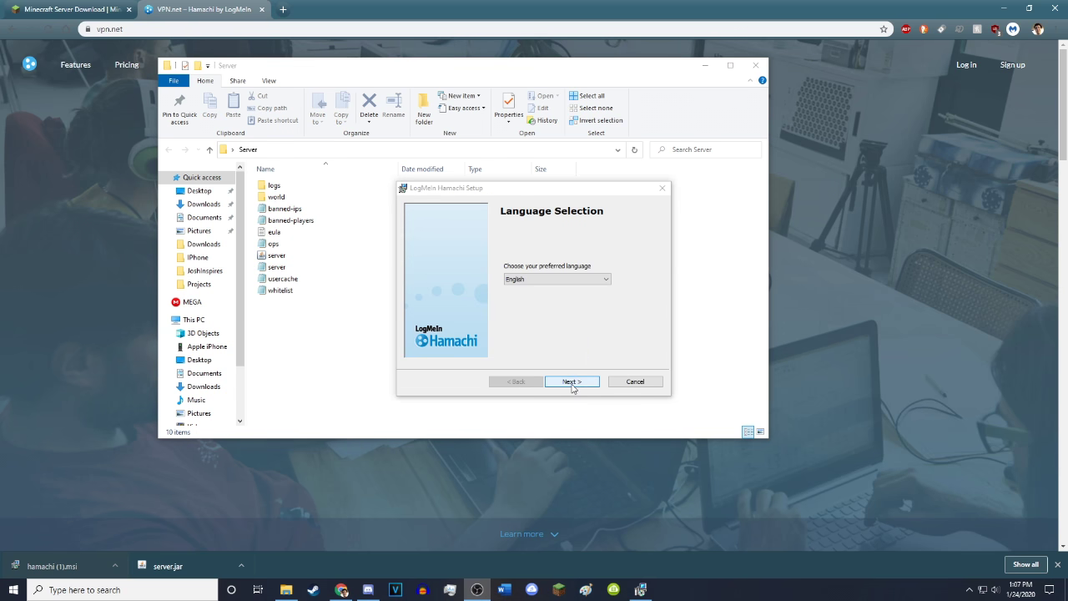
Keep English, accept the license agreement, and enable the Hamachi desktop shortcut
click(571, 386)
click(546, 355)
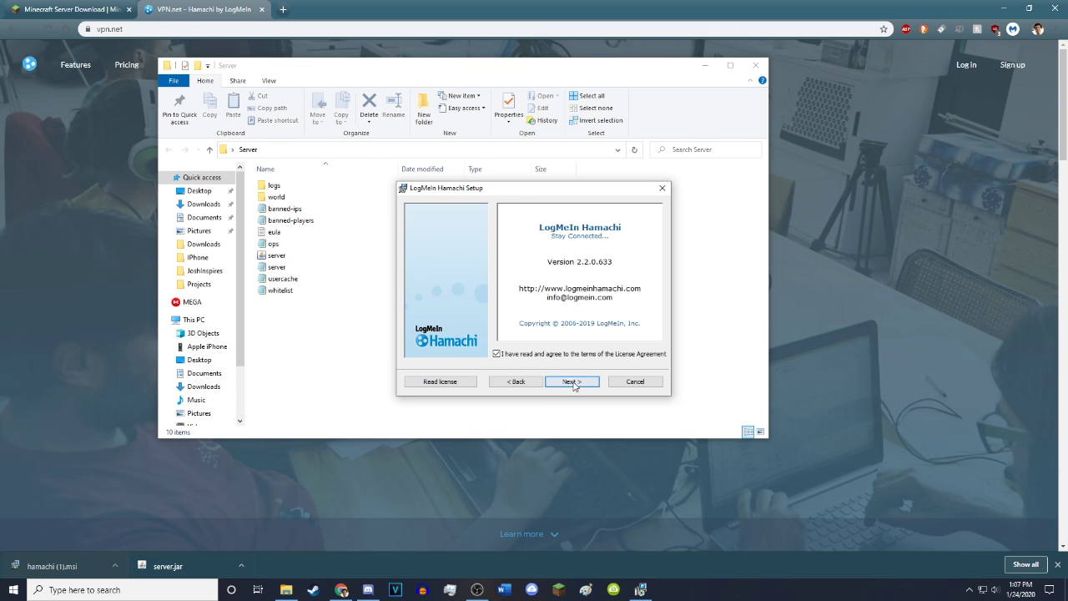
click(573, 384)
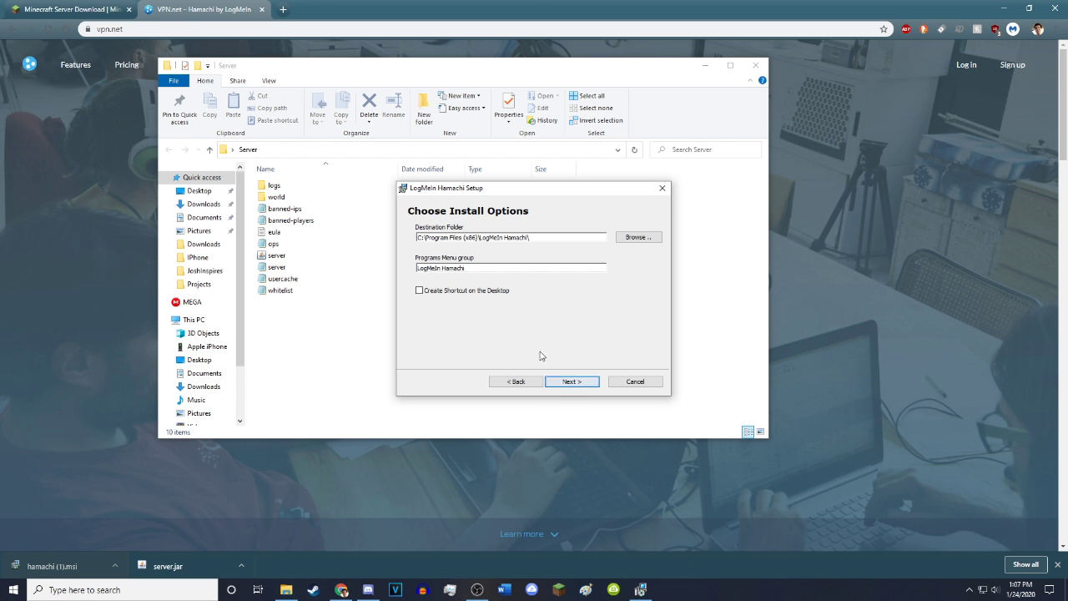
click(483, 292)
Set the install folder to E:\Hamachi\, complete installation, and finish to launch Hamachi
click(634, 238)
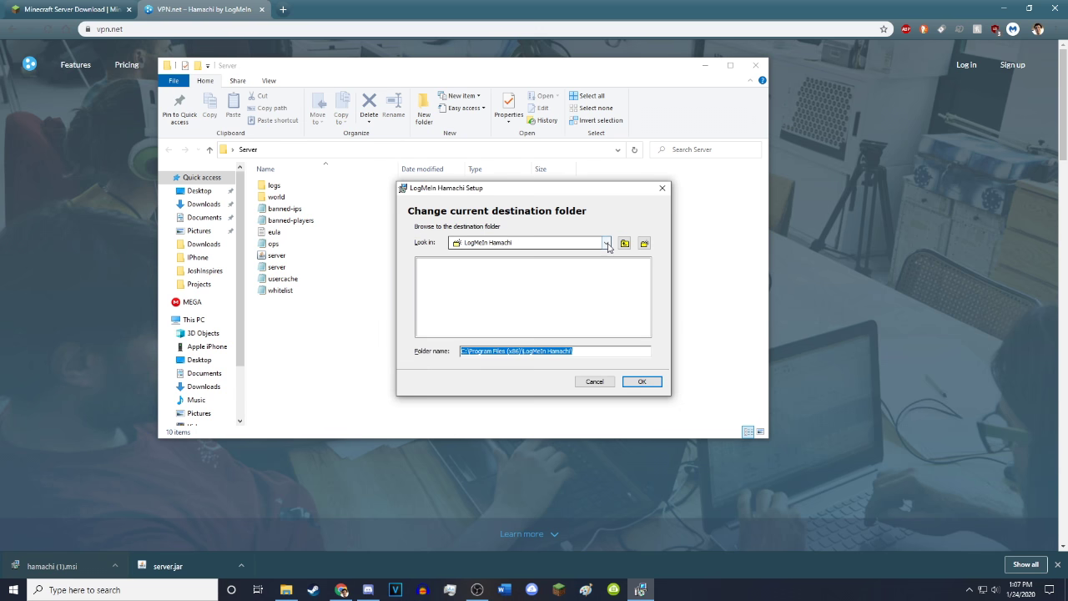
click(606, 243)
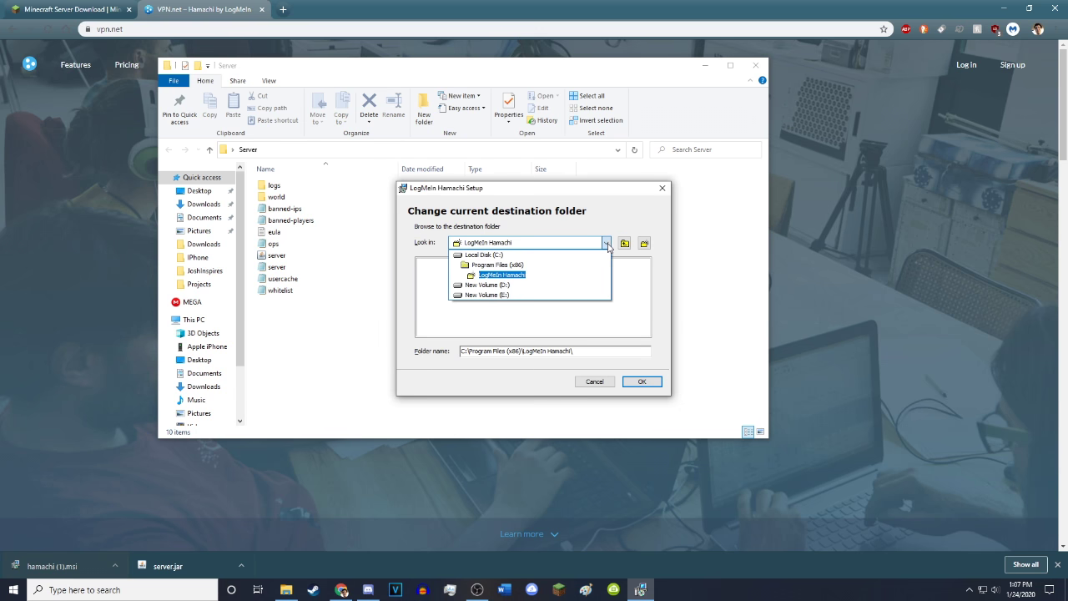
click(486, 295)
click(546, 352)
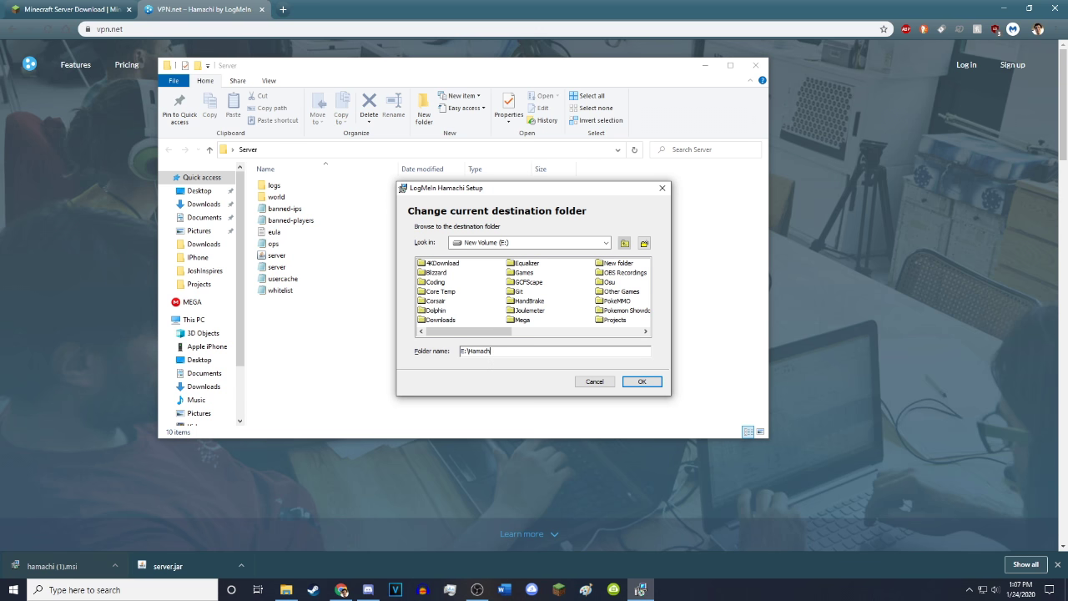
text(Hamachi\)
click(641, 382)
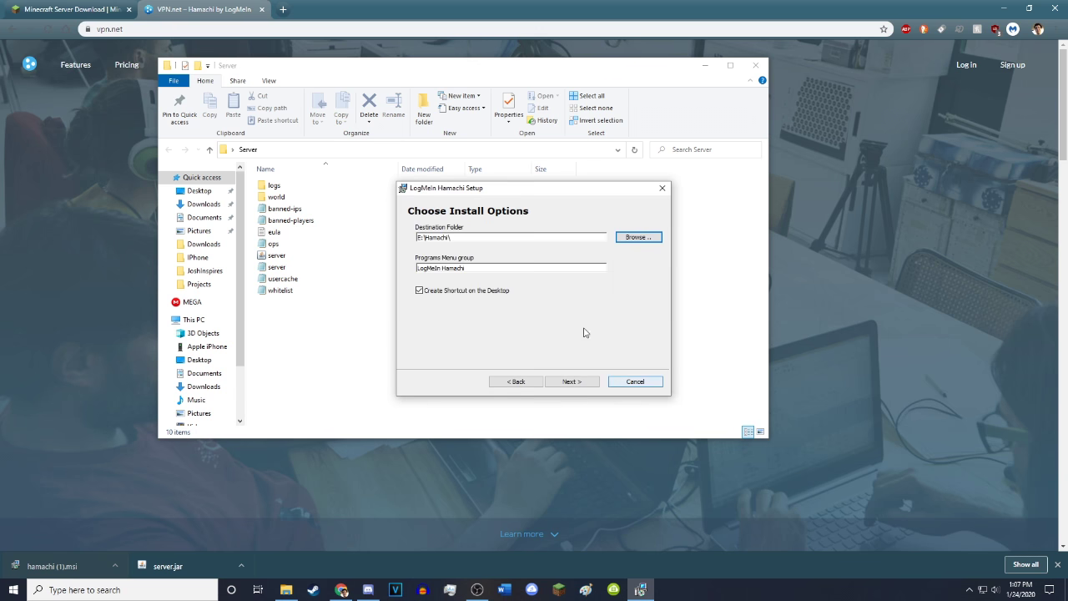
click(576, 381)
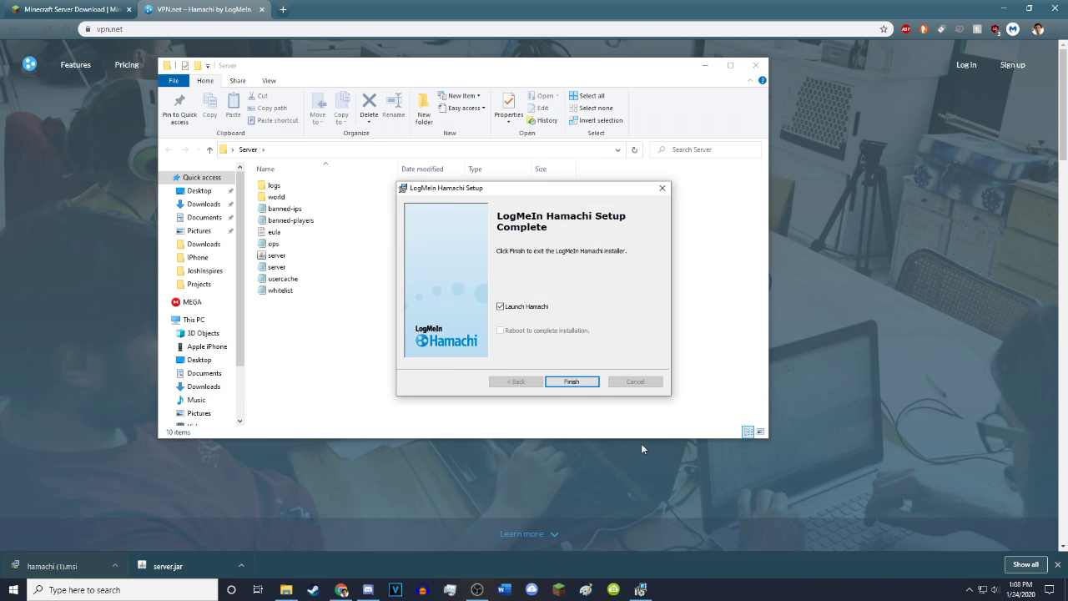
click(568, 382)
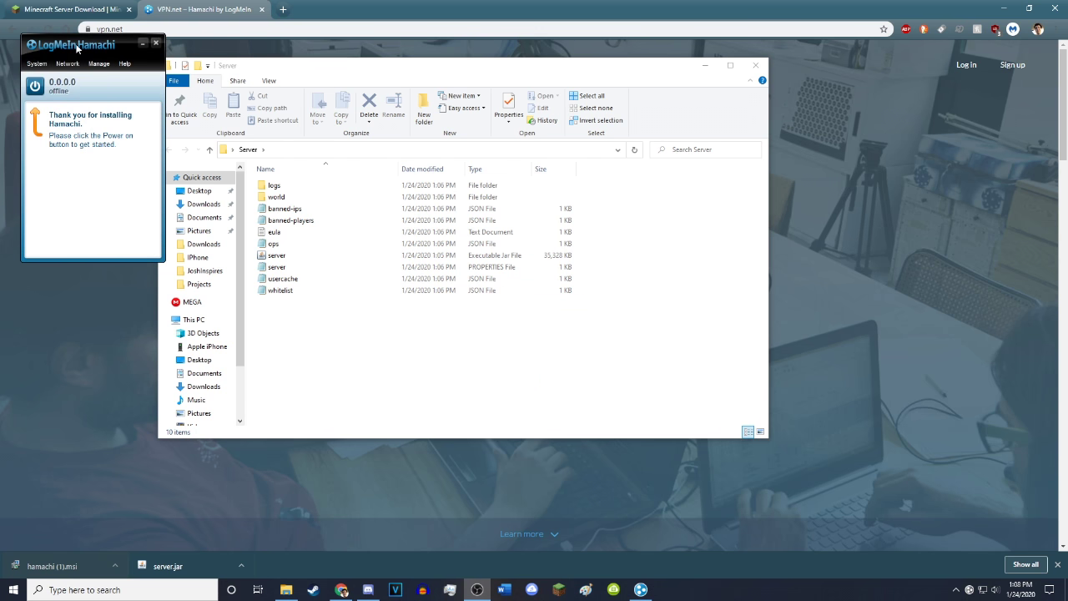
Power on Hamachi and sign up for a LogMeIn account with an e-mail and password
drag(78, 47, 650, 90)
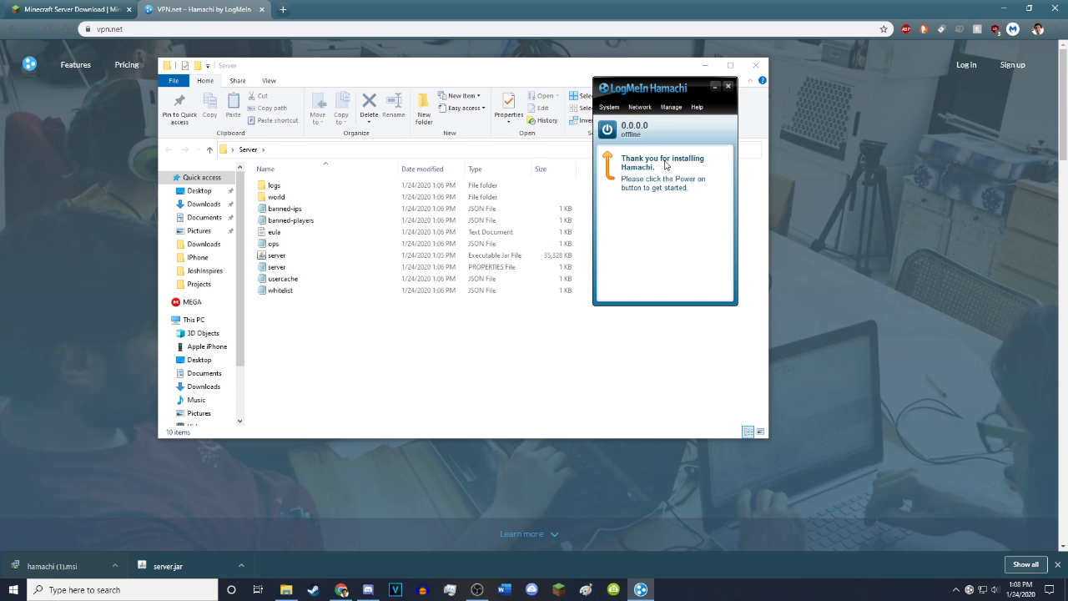
click(607, 129)
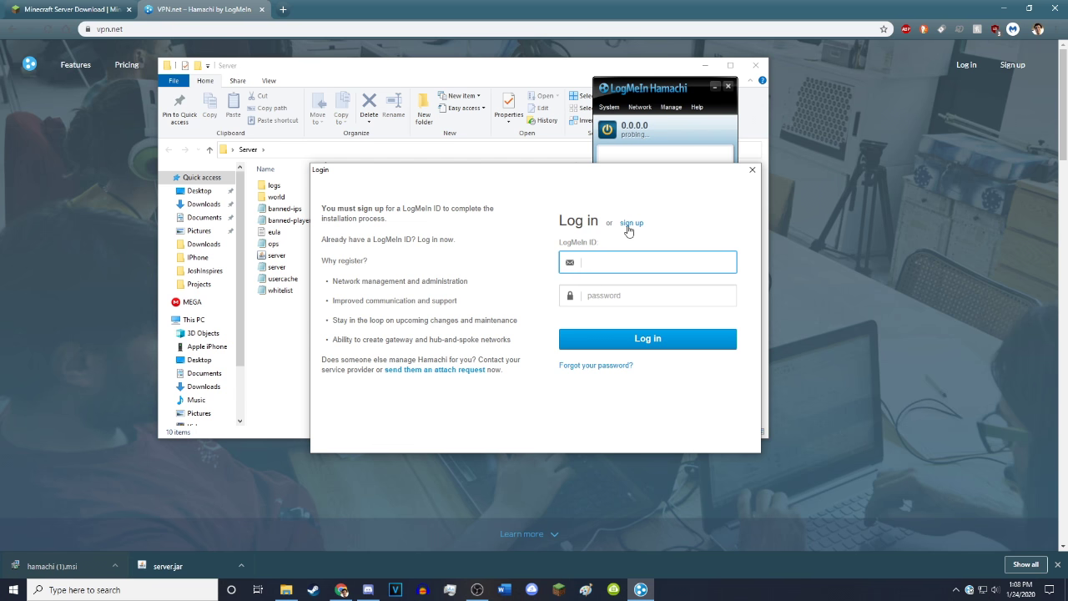
click(631, 226)
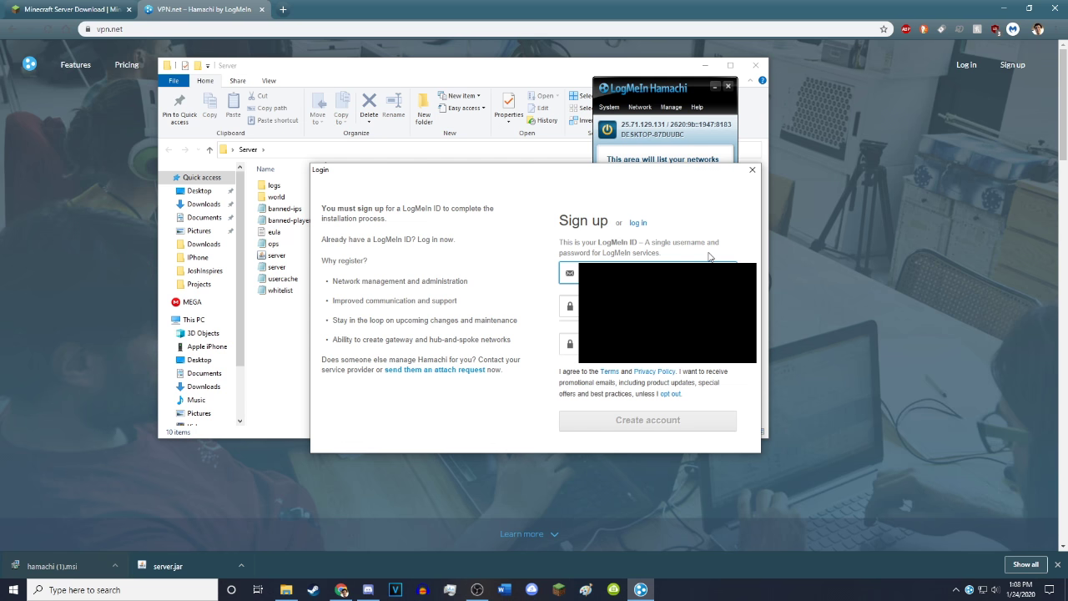
key(Tab)
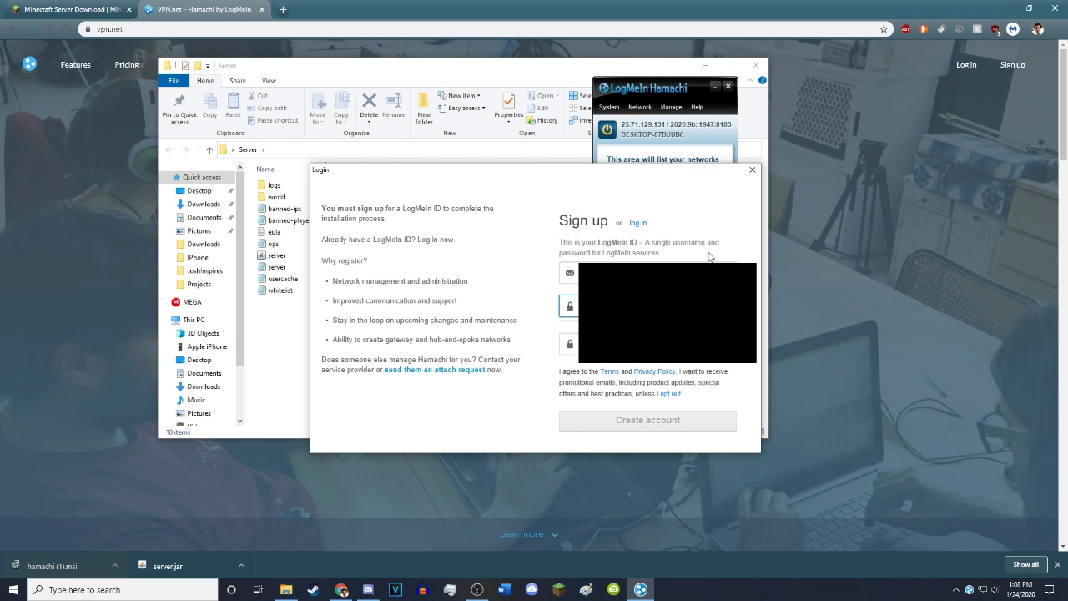
key(Tab)
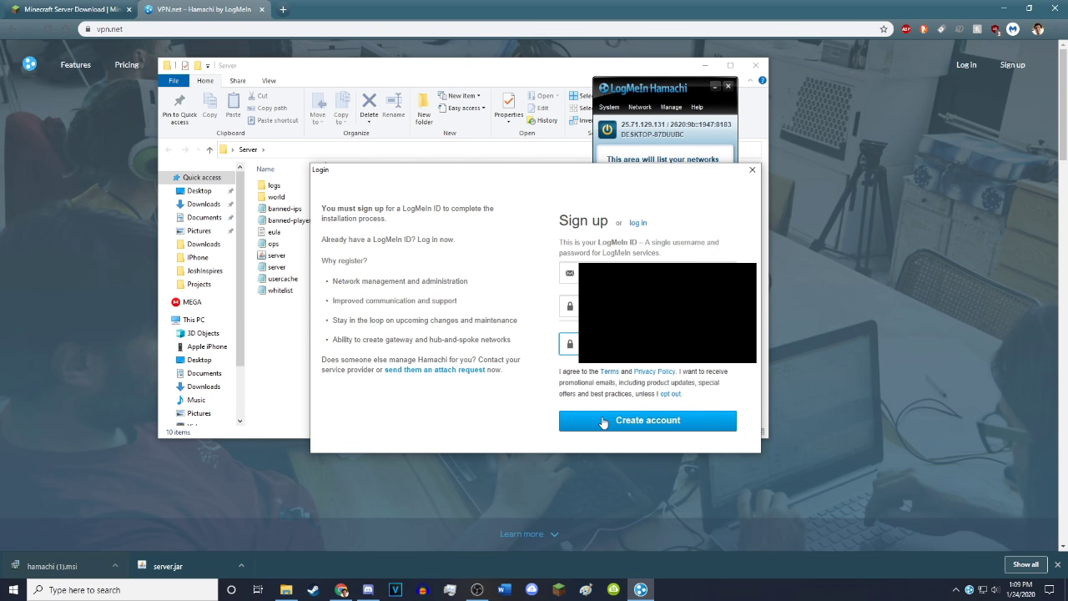
click(604, 423)
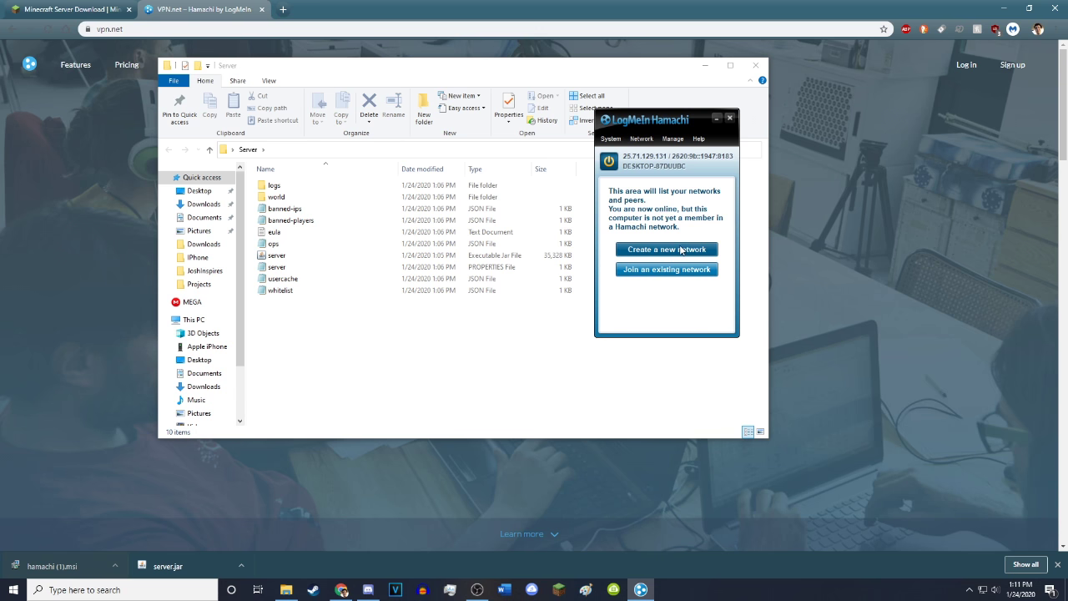
Create the Hamachi network 'Apple Seed42' protected by a confirmed network password
click(682, 250)
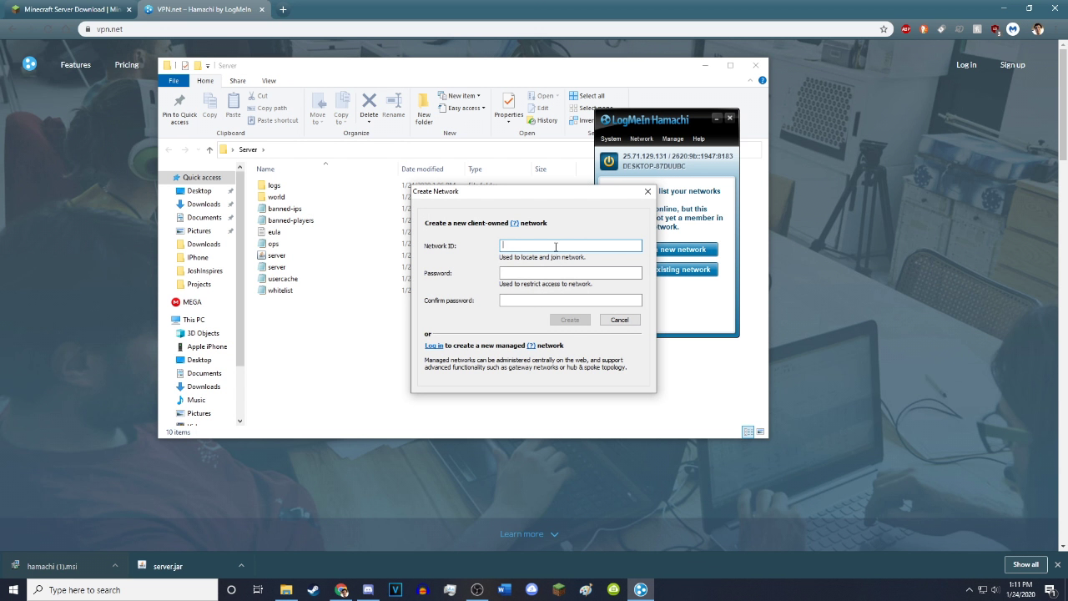
text(Apple Seed42)
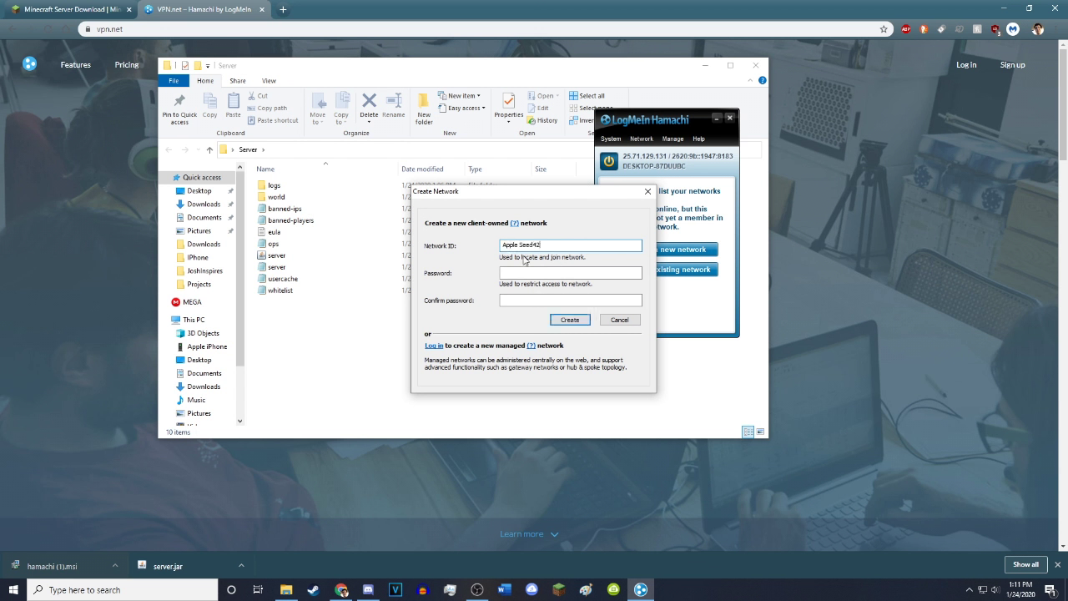
click(534, 271)
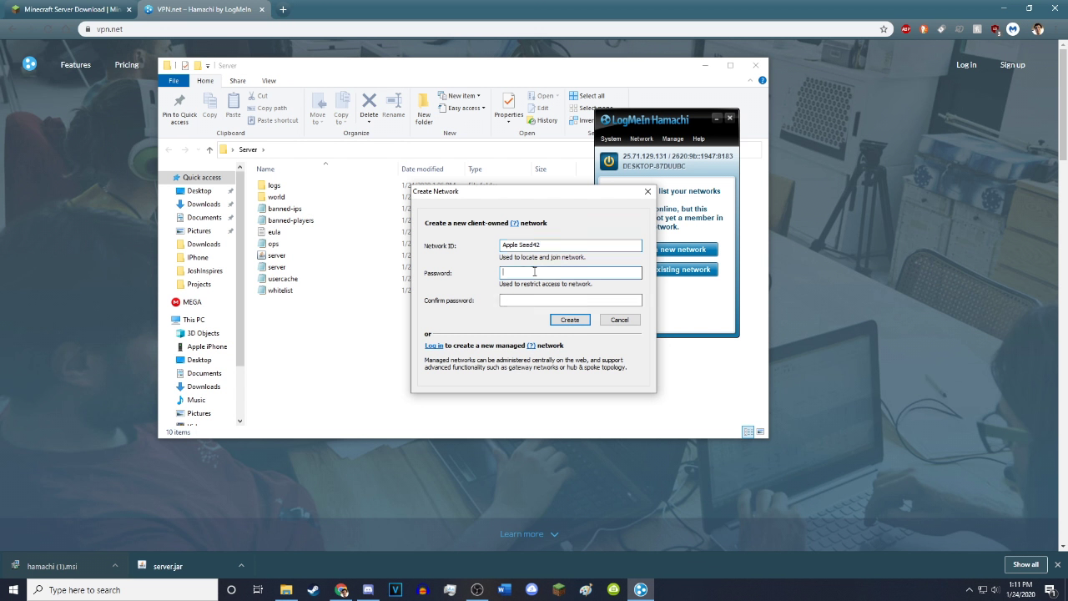
text(123)
click(547, 300)
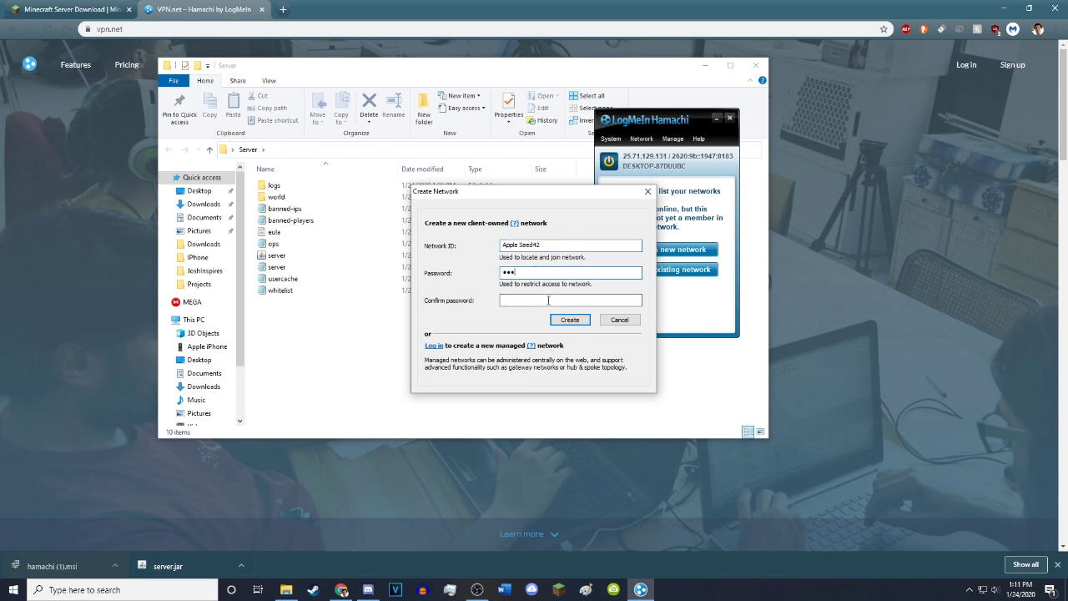
double_click(513, 272)
key(BackSpace)
text(123)
click(506, 302)
text(123)
click(570, 321)
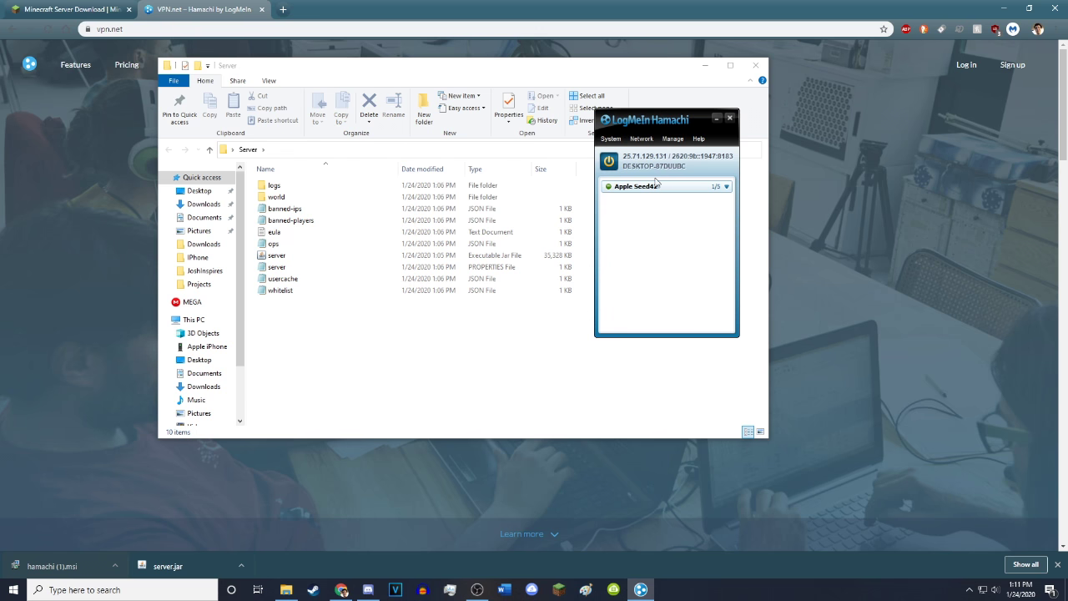
drag(649, 121, 713, 130)
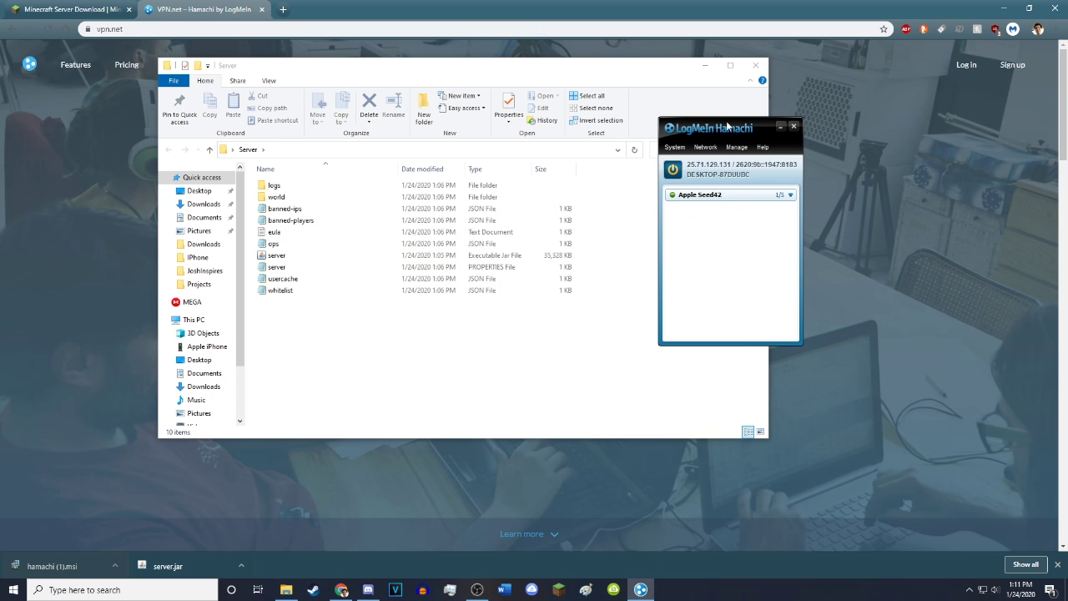
drag(727, 125, 790, 121)
Bring the Server folder window forward and arrange it alongside the Hamachi window
click(1004, 7)
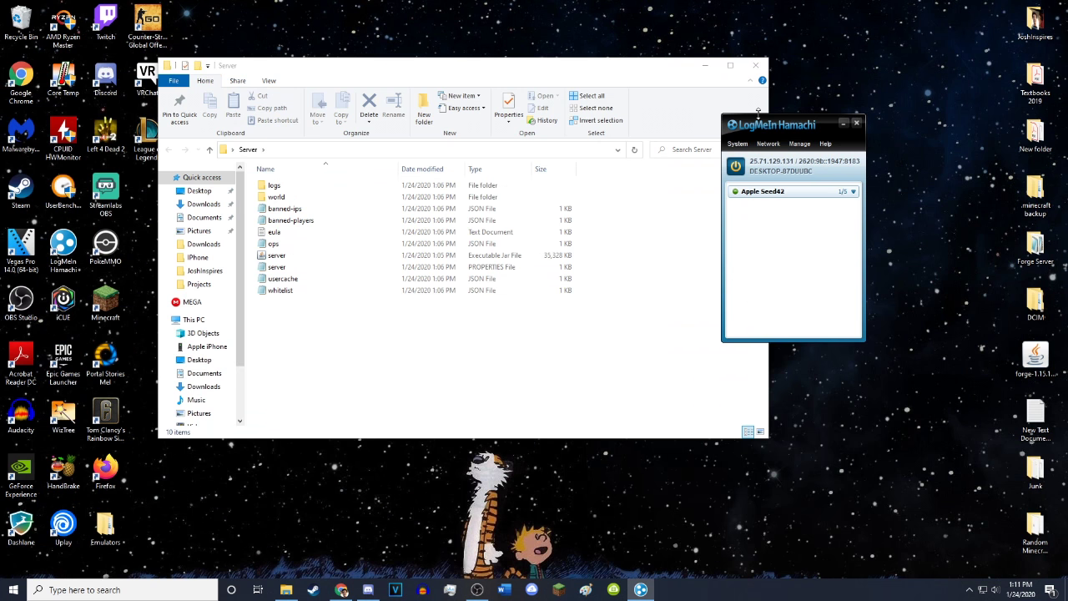
click(615, 73)
drag(620, 73, 648, 102)
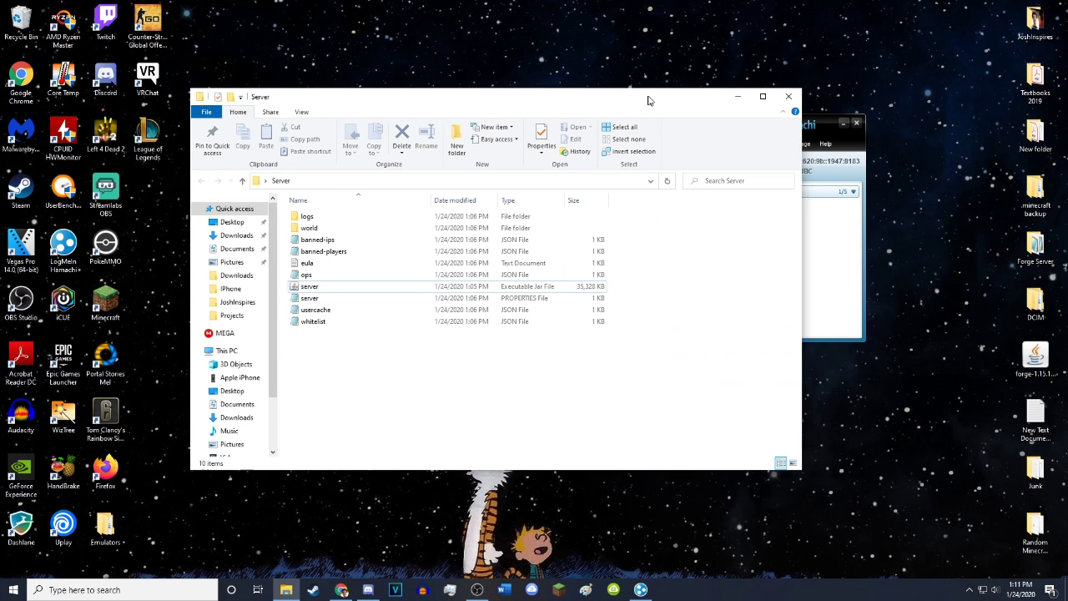
click(822, 131)
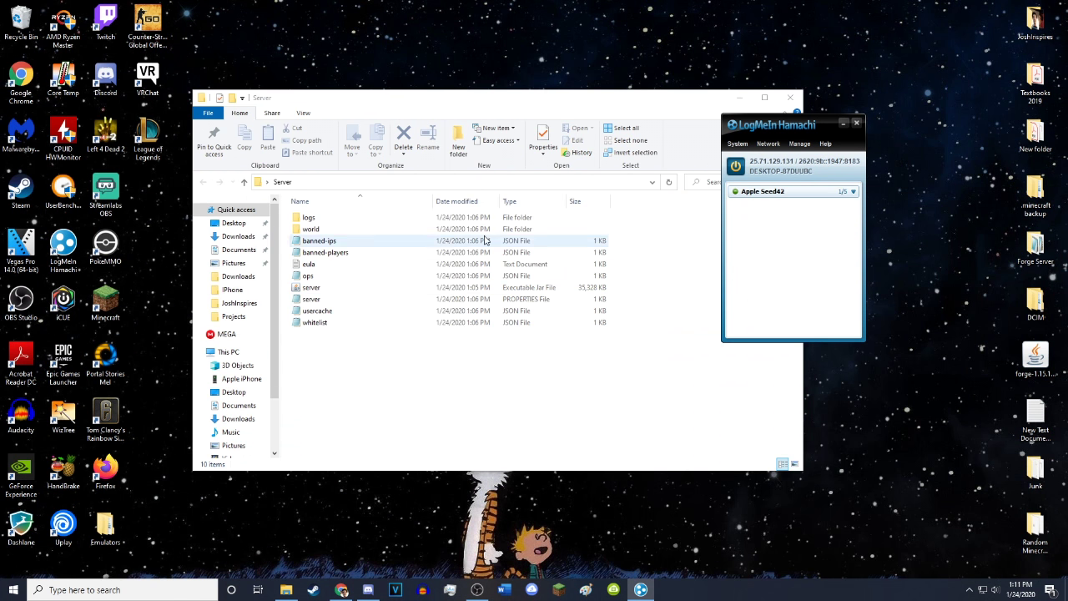
Create a 'New Text Document' in the Server folder and open it in Notepad
right_click(346, 359)
mouse_move(388, 498)
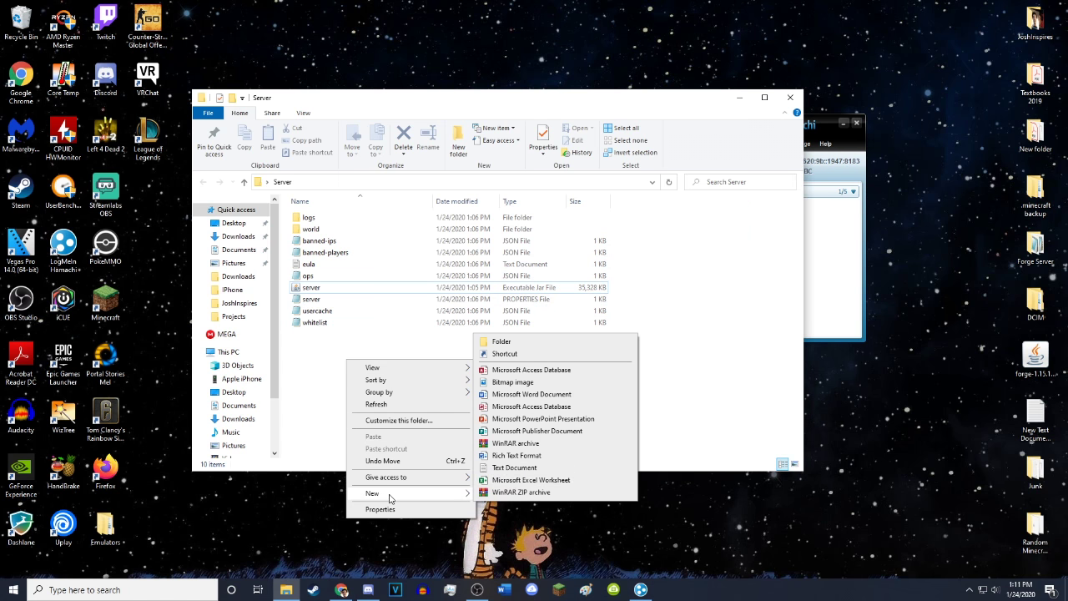
click(517, 468)
click(379, 350)
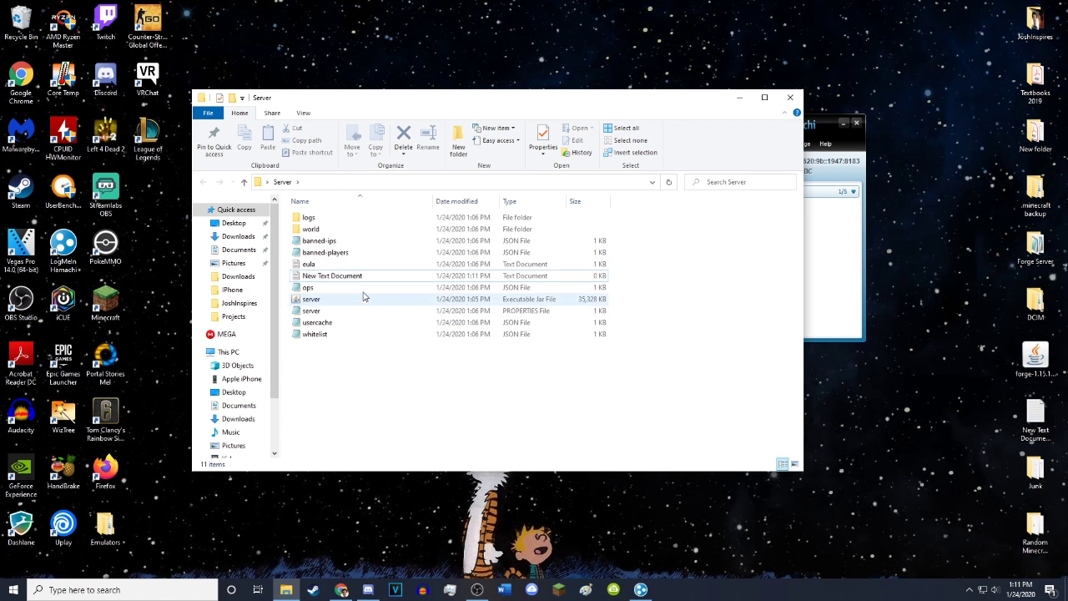
double_click(355, 276)
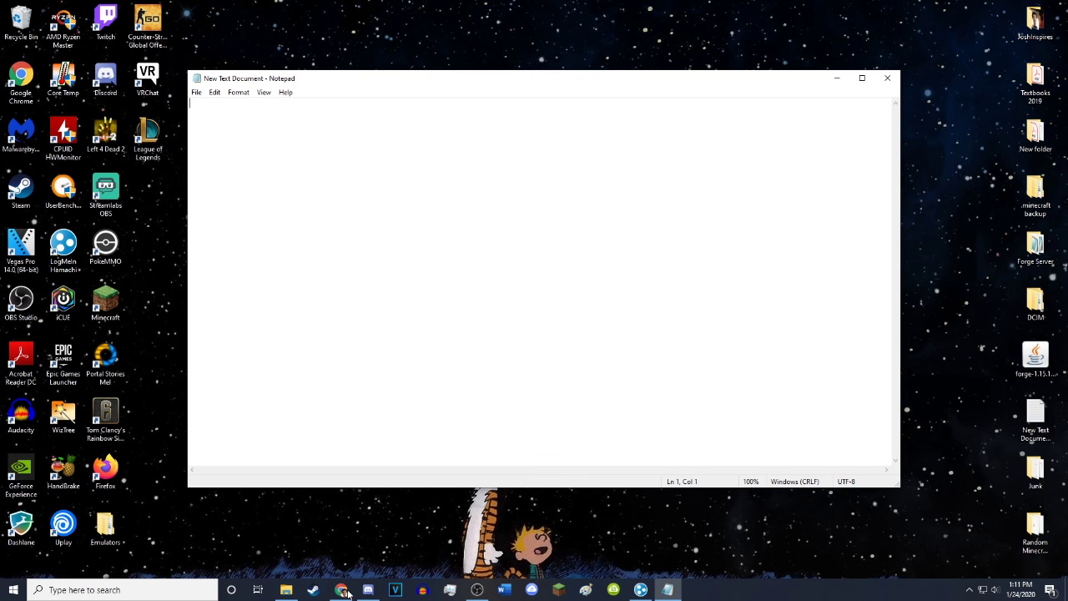
click(342, 590)
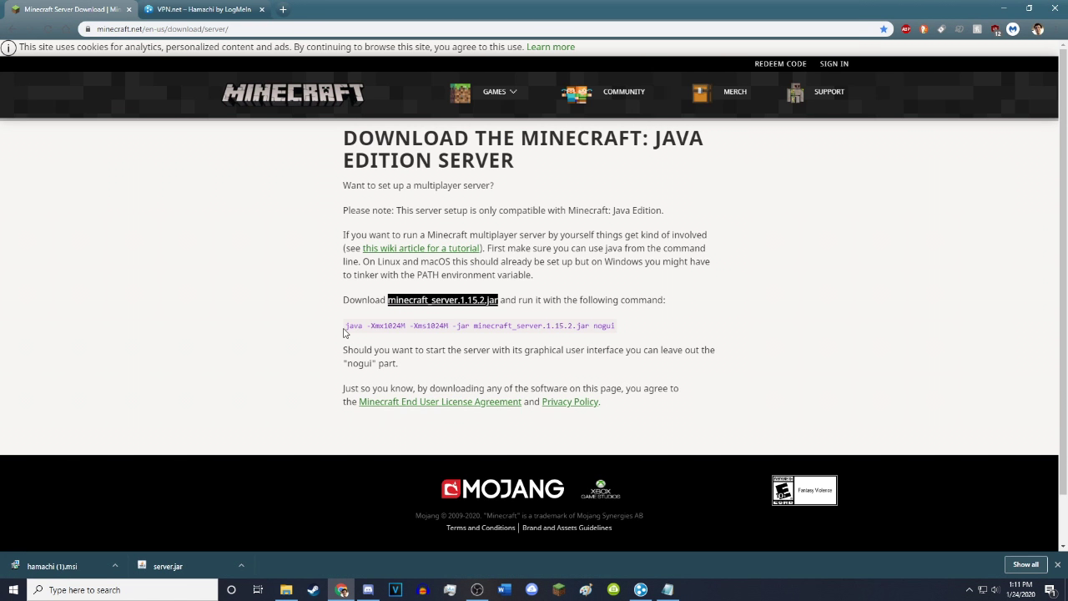
Paste 'java -Xmx1024M -Xms1024M -jar minecraft_server.1.15.2.jar nogui' from the page into Notepad
drag(345, 327, 590, 326)
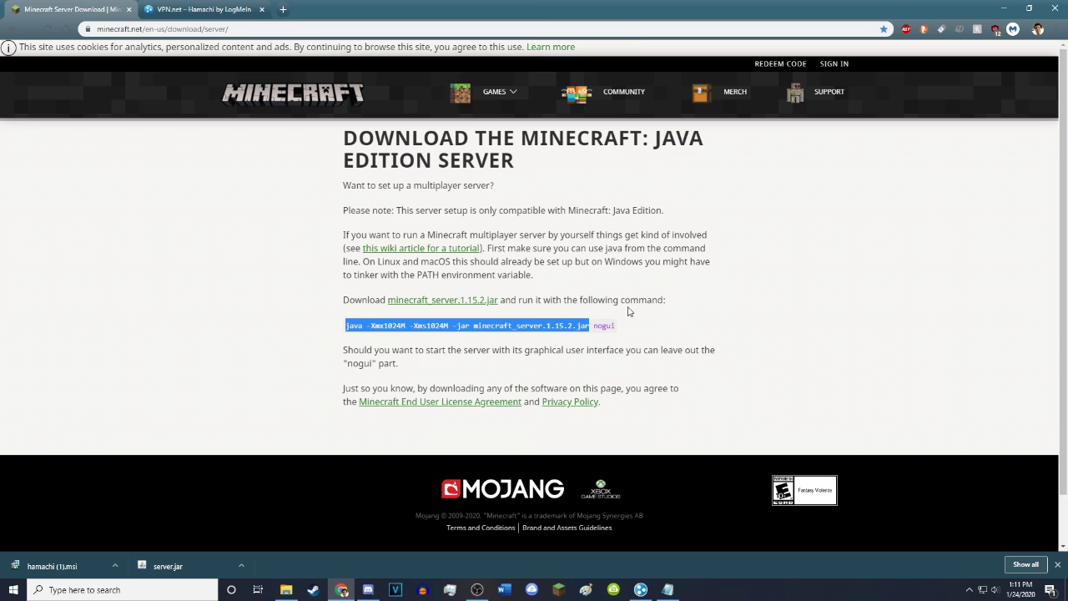
click(332, 317)
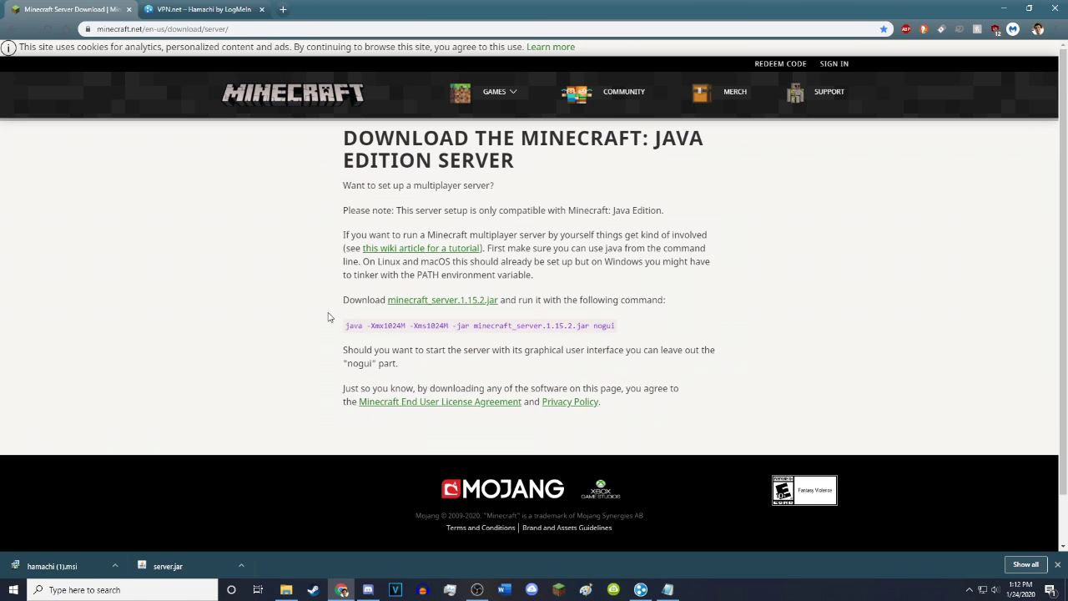
drag(345, 327, 635, 326)
key(ctrl+c)
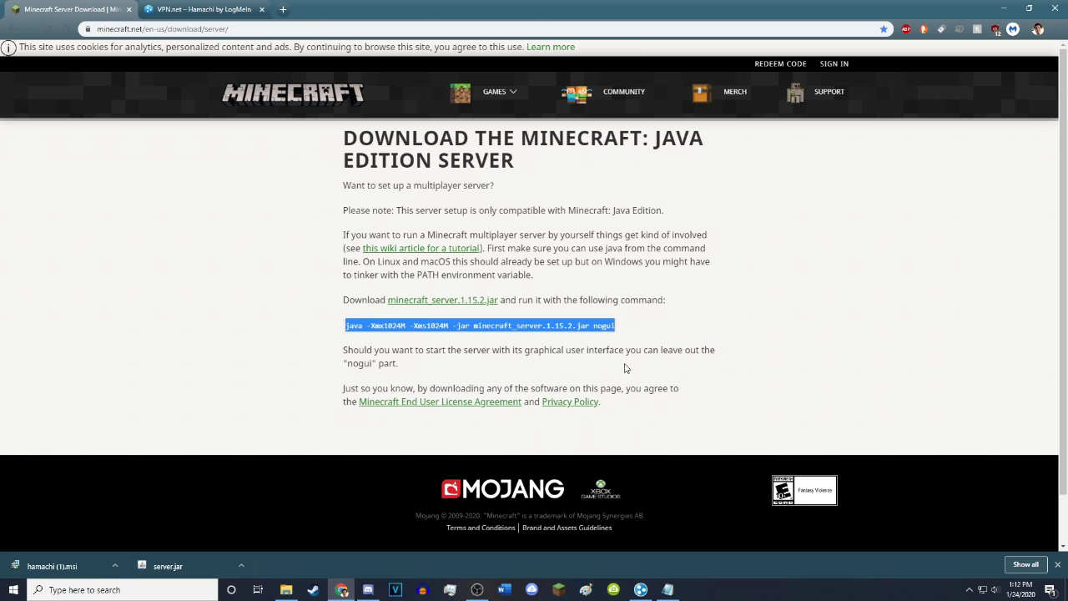
click(676, 592)
key(ctrl+v)
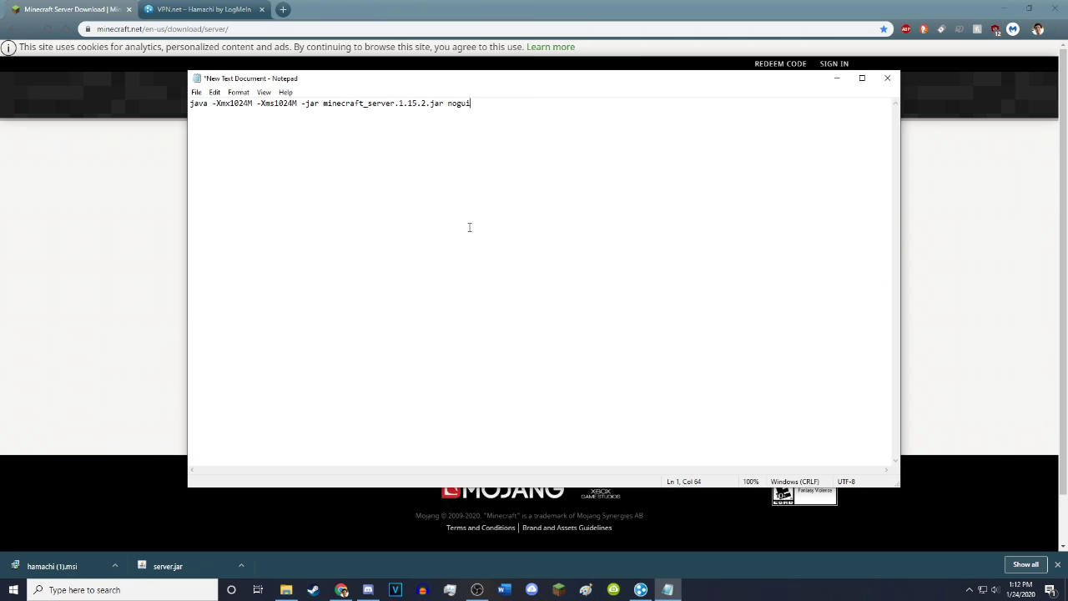
Shorten the jar name in the command to server.jar
click(196, 92)
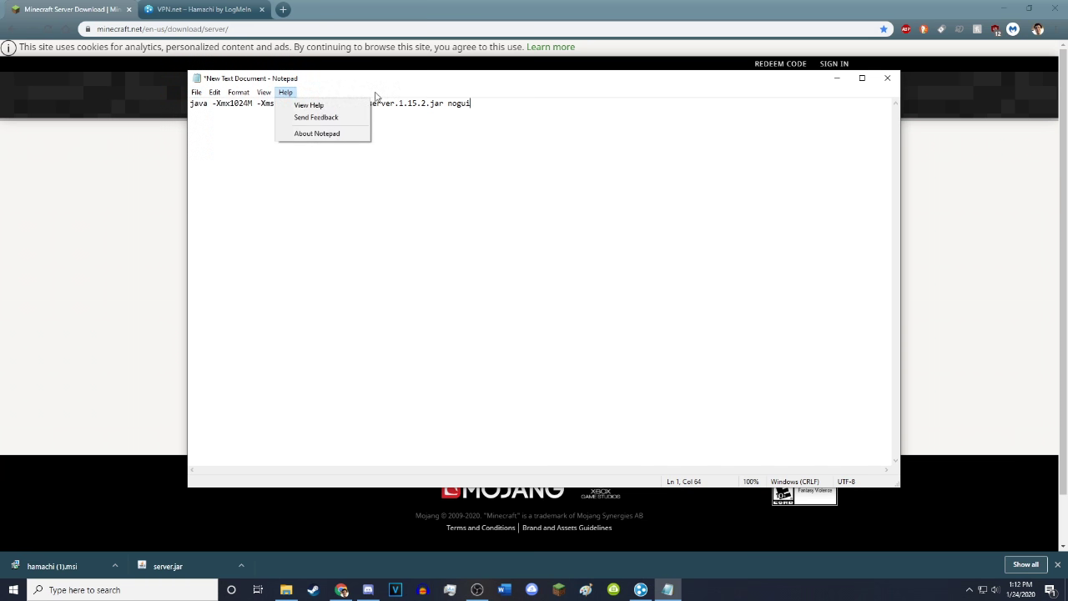
click(472, 144)
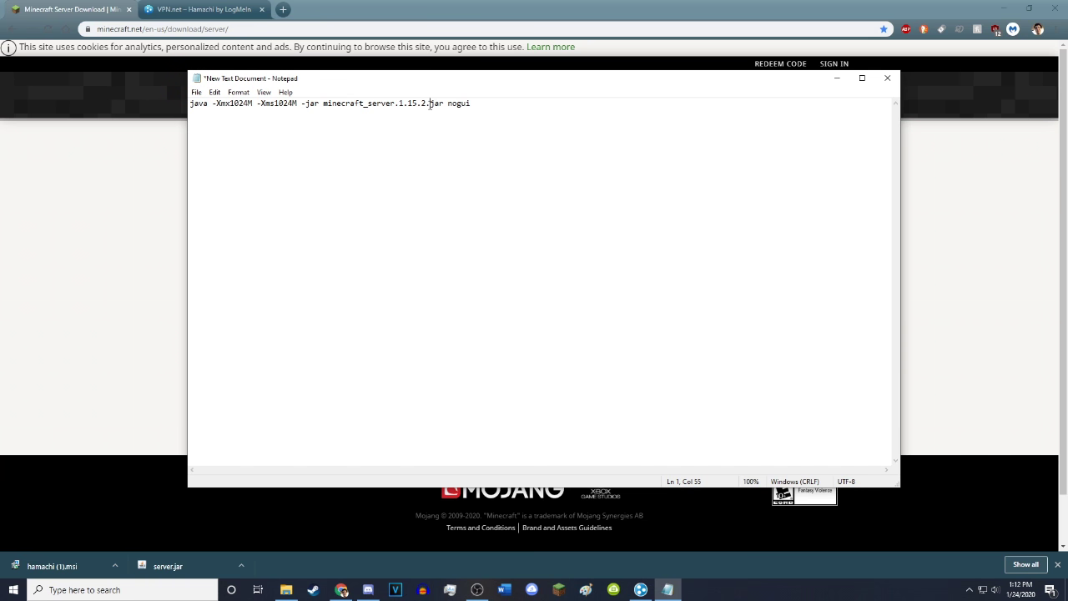
key(BackSpace)
key(BackSpace)
key(BackSpace)
key(BackSpace)
key(BackSpace)
key(BackSpace)
key(BackSpace)
key(BackSpace)
key(BackSpace)
key(BackSpace)
key(BackSpace)
key(BackSpace)
key(BackSpace)
key(BackSpace)
key(BackSpace)
key(BackSpace)
key(BackSpace)
drag(322, 108, 380, 108)
click(399, 117)
Change both the -Xmx and -Xms memory values from 1024 to 4000M
click(250, 105)
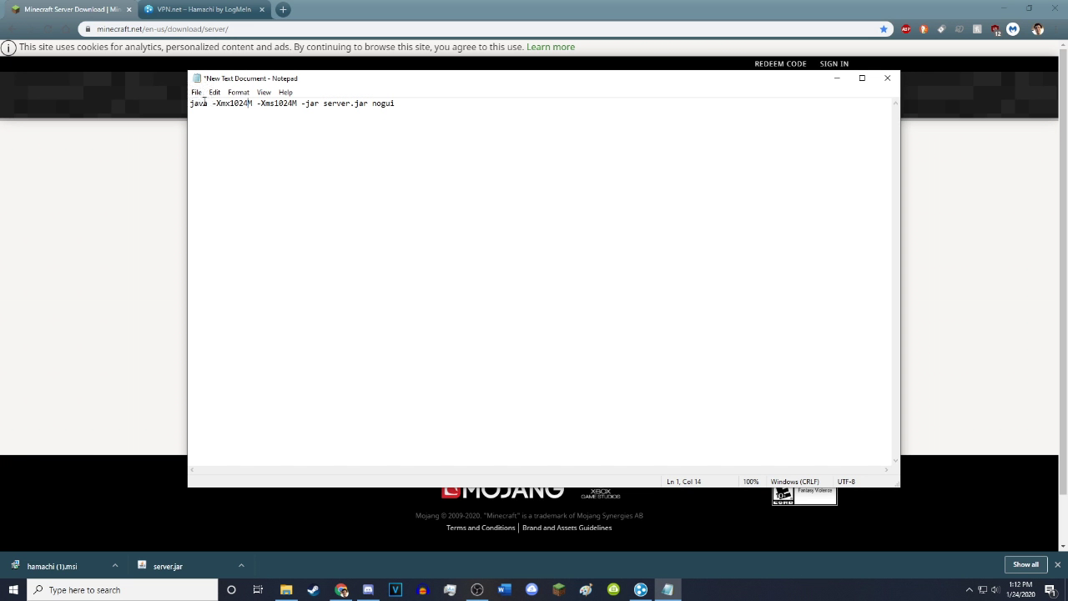
drag(217, 104, 298, 103)
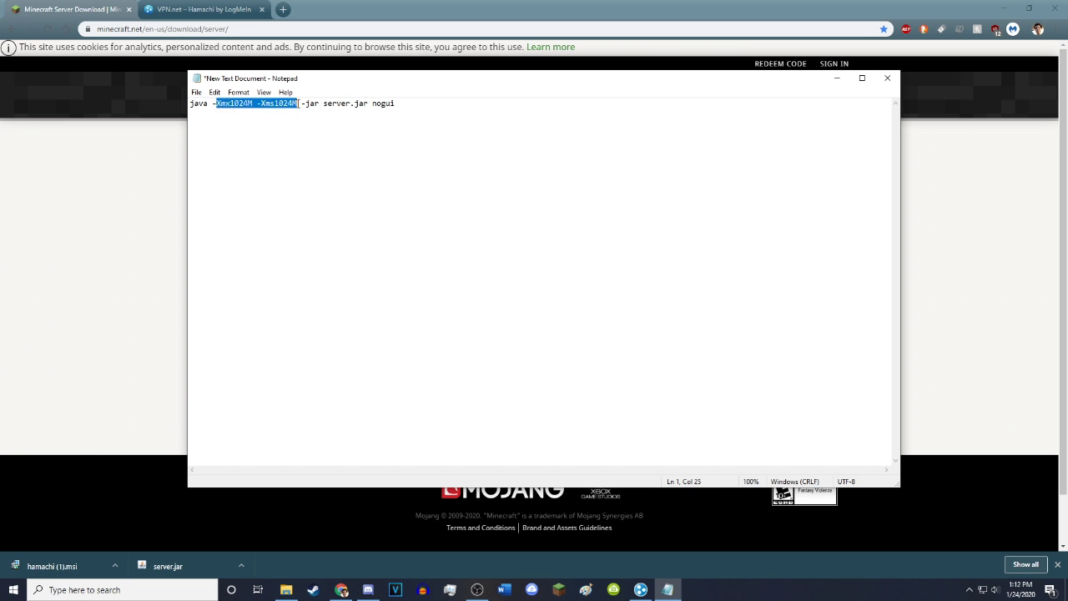
click(294, 104)
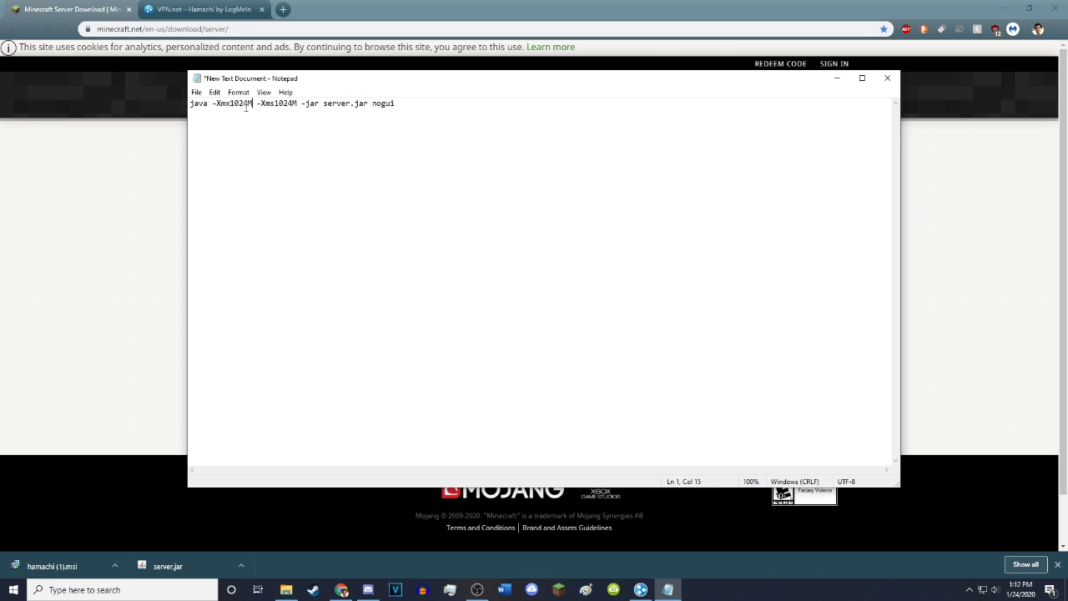
drag(247, 104, 231, 103)
text(4000)
drag(295, 103, 277, 107)
text(4000)
click(196, 92)
Save the command as start.bat with type All Files, then close Notepad
click(218, 154)
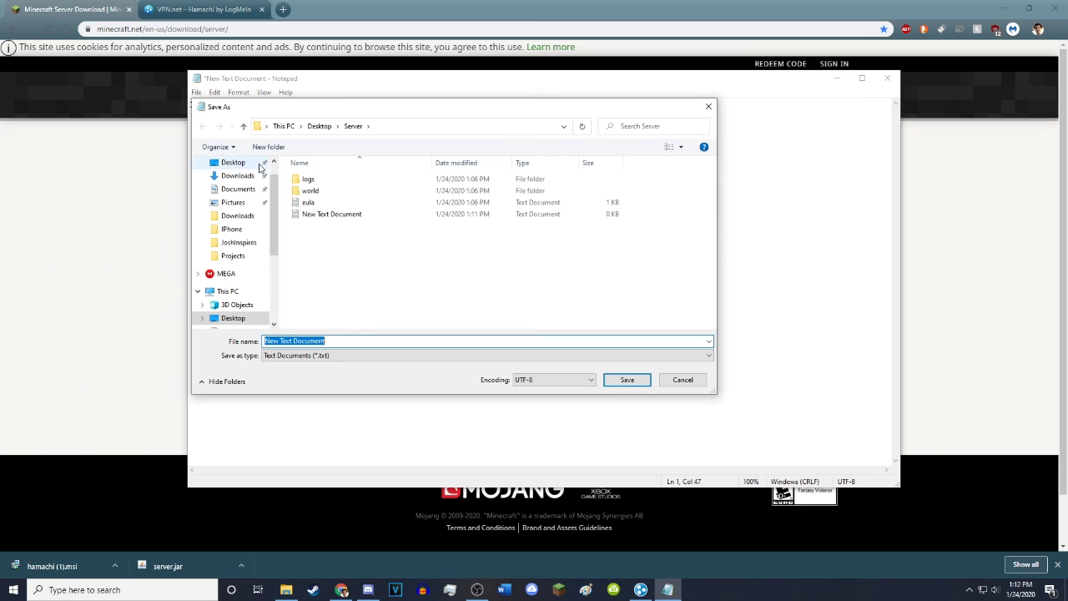
drag(354, 114, 448, 99)
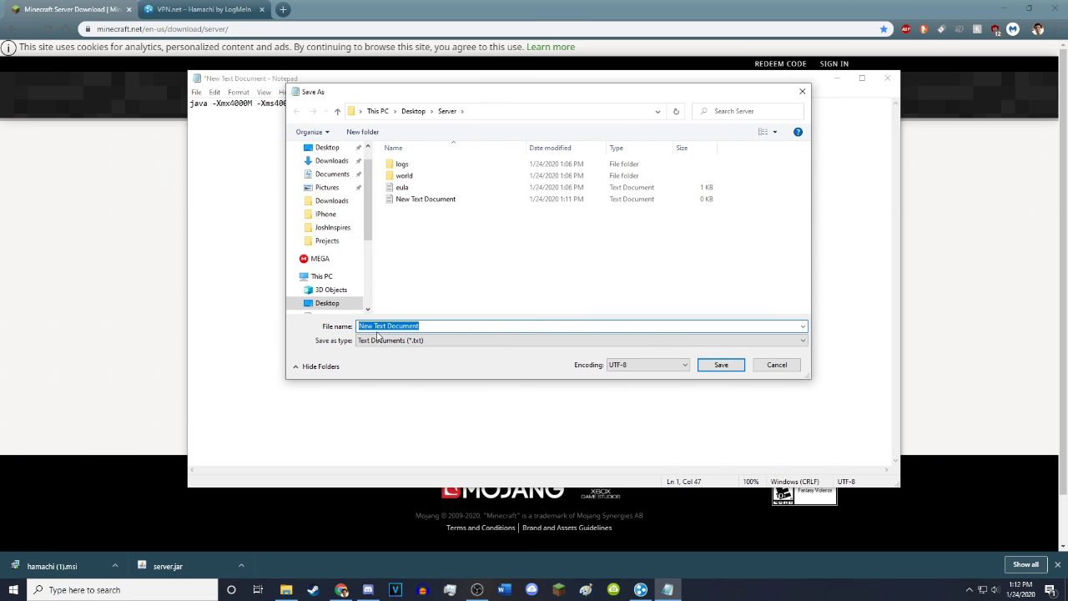
click(382, 341)
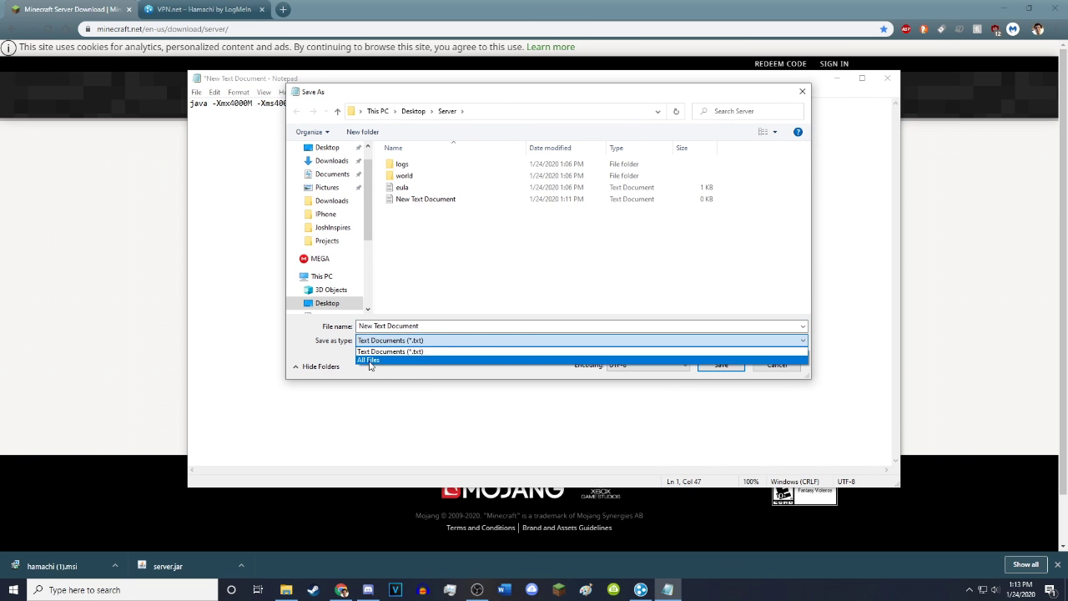
click(368, 352)
click(438, 326)
text(start)
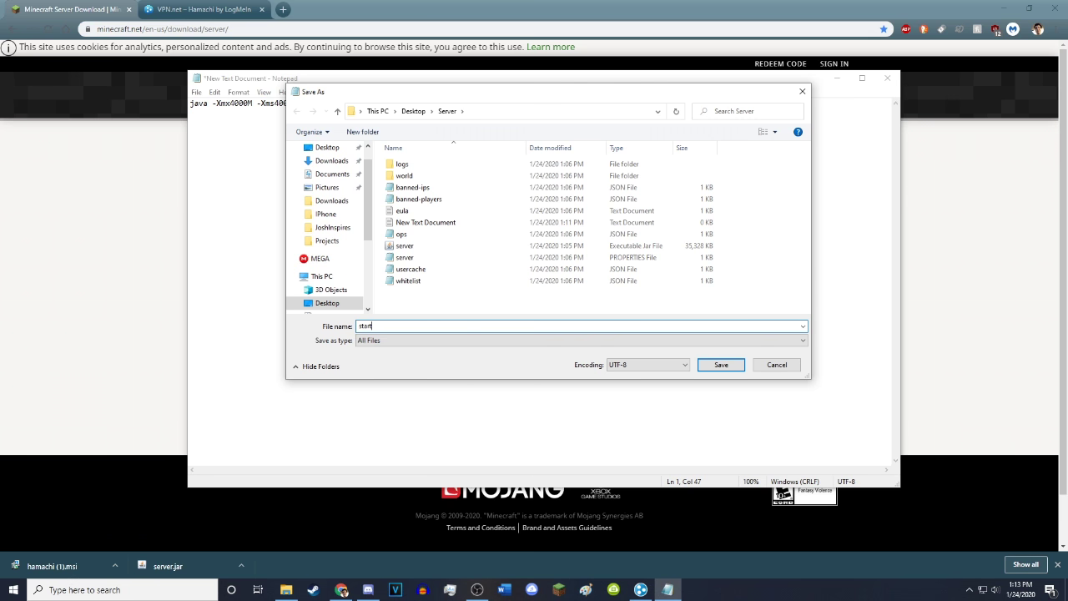
text(.bat)
click(721, 364)
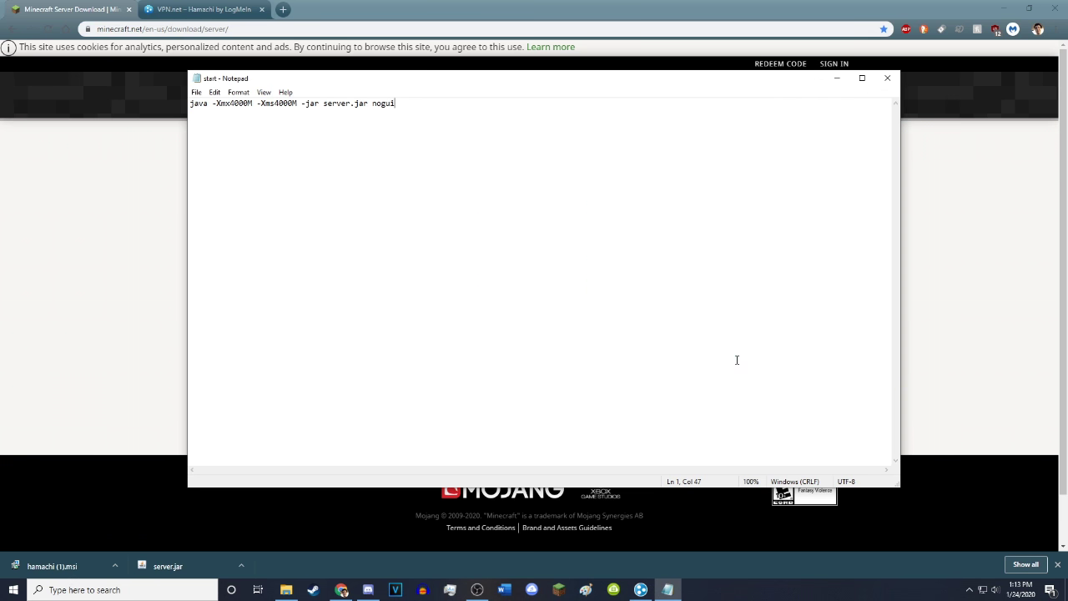
click(887, 77)
Run start.bat from the Server folder to launch the server
click(1004, 8)
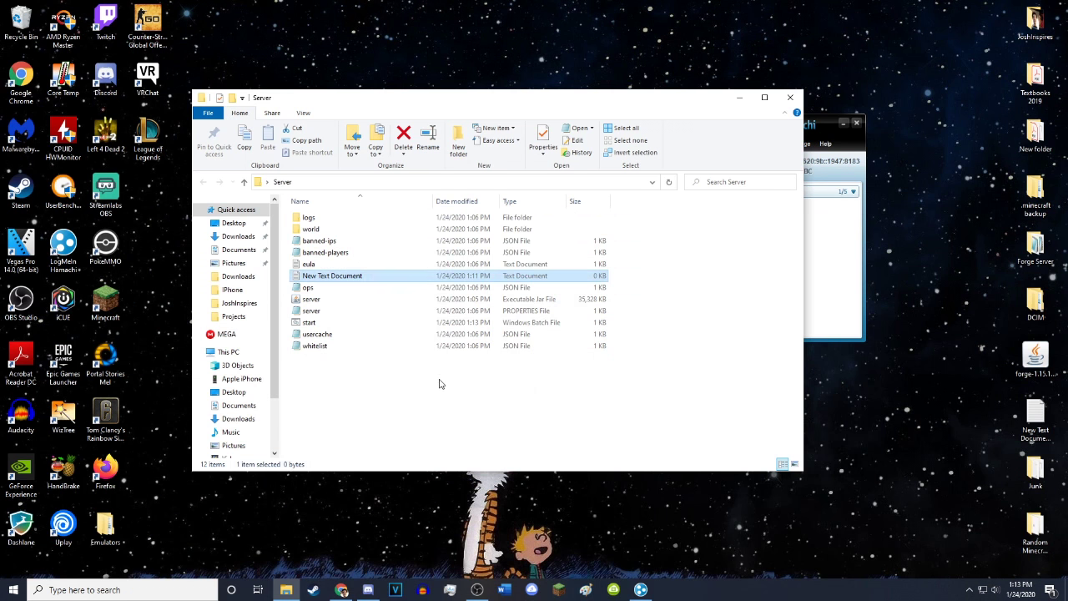
click(298, 323)
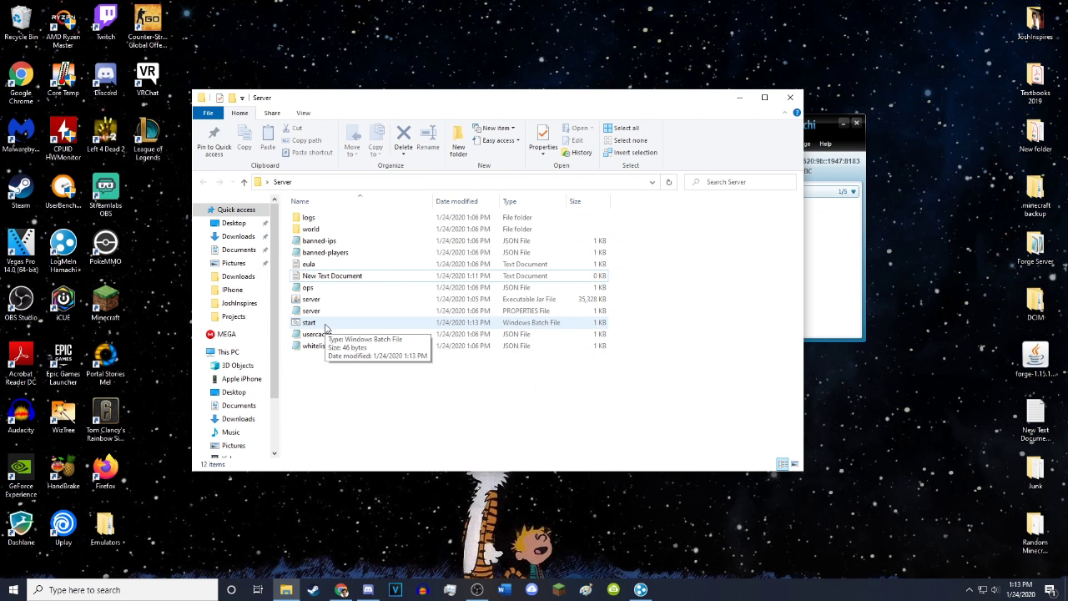
double_click(326, 324)
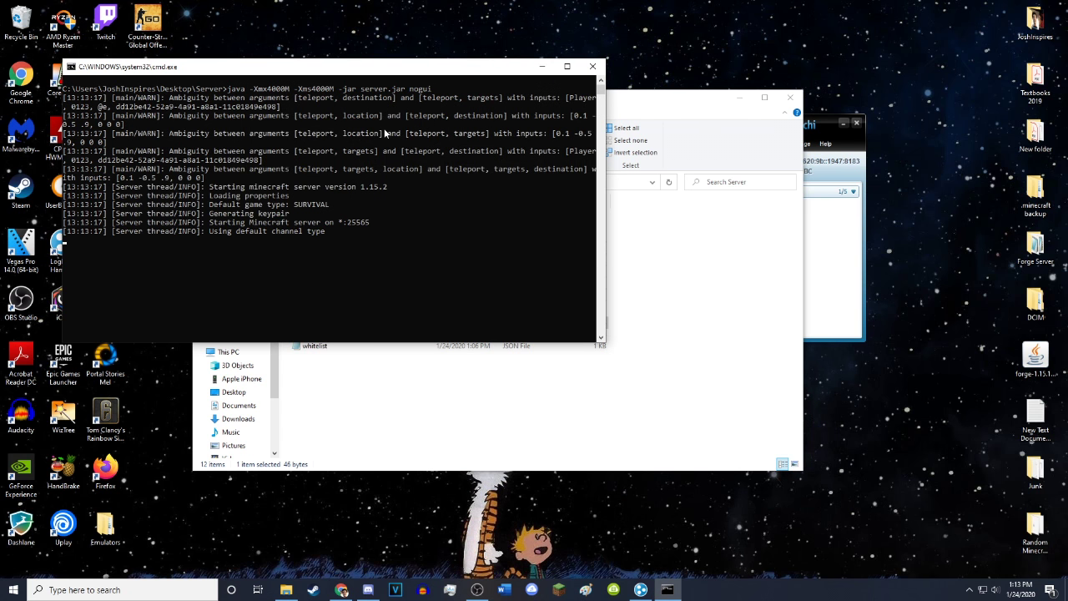
Allow the Minecraft server through the Windows firewall
click(598, 394)
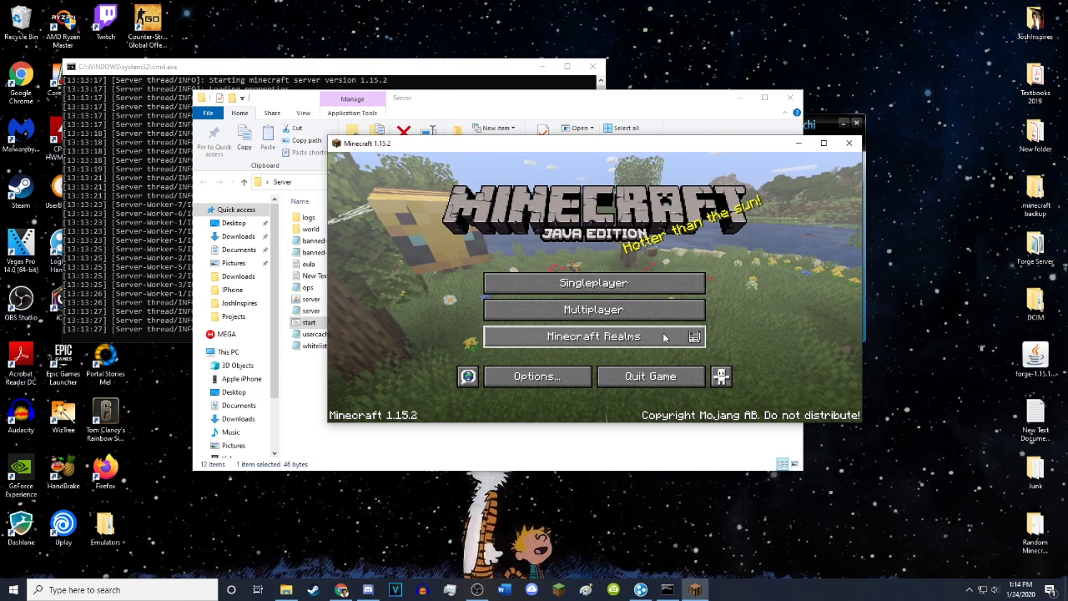
Add a multiplayer server entry named My Server with address localhost
click(649, 312)
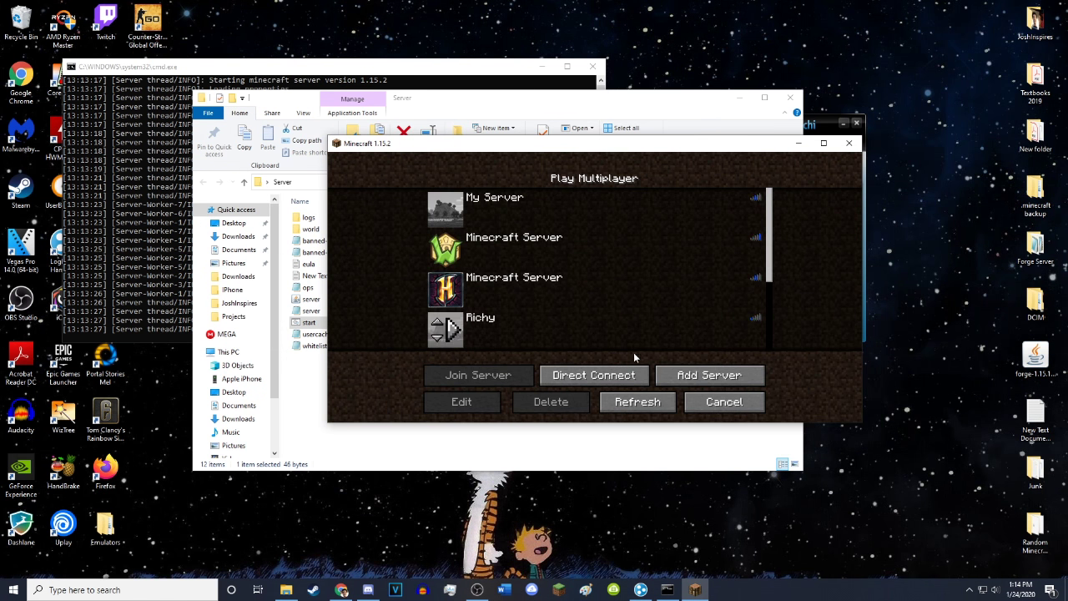
click(705, 376)
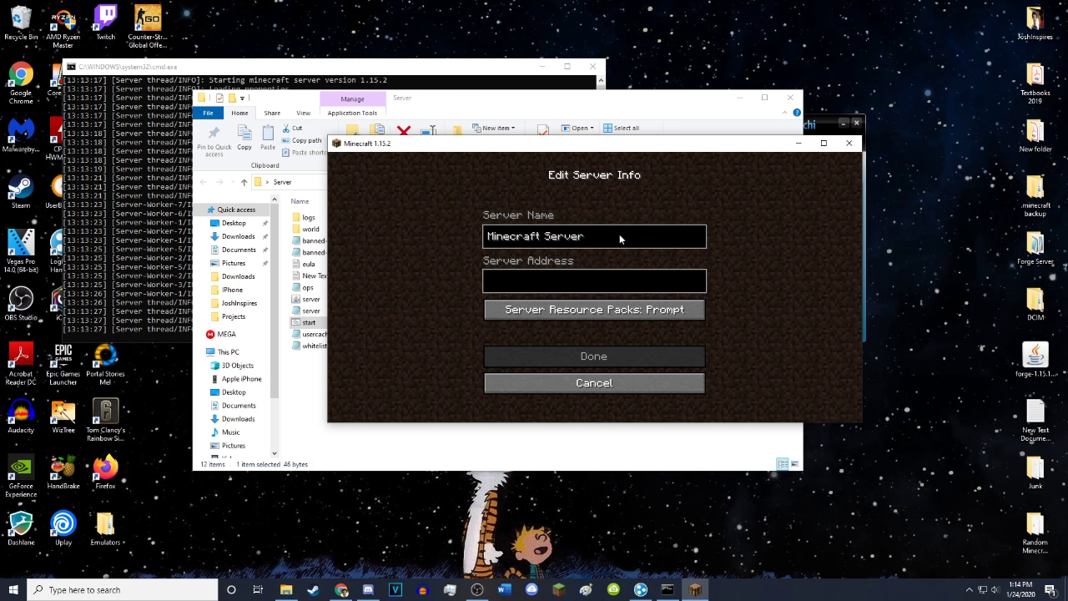
key(ctrl+a)
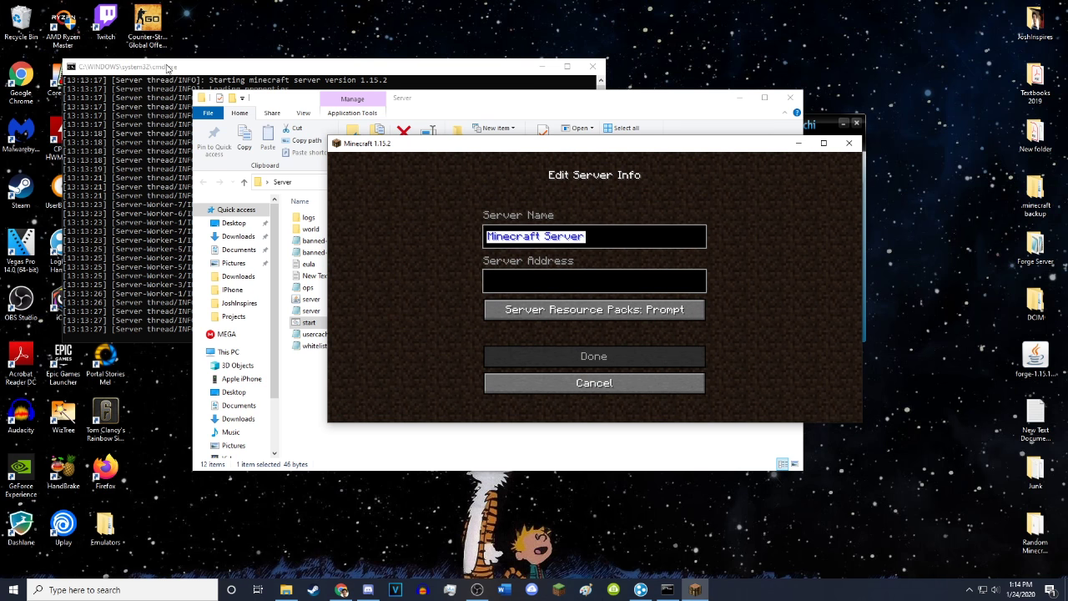
text(My Serve)
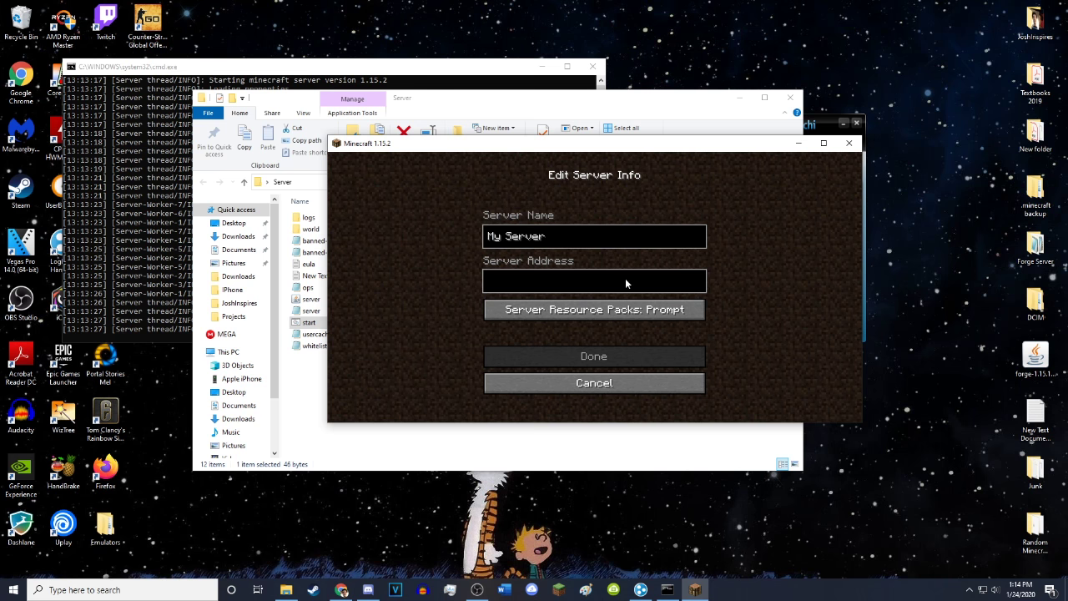
drag(581, 151, 604, 136)
text(localhost)
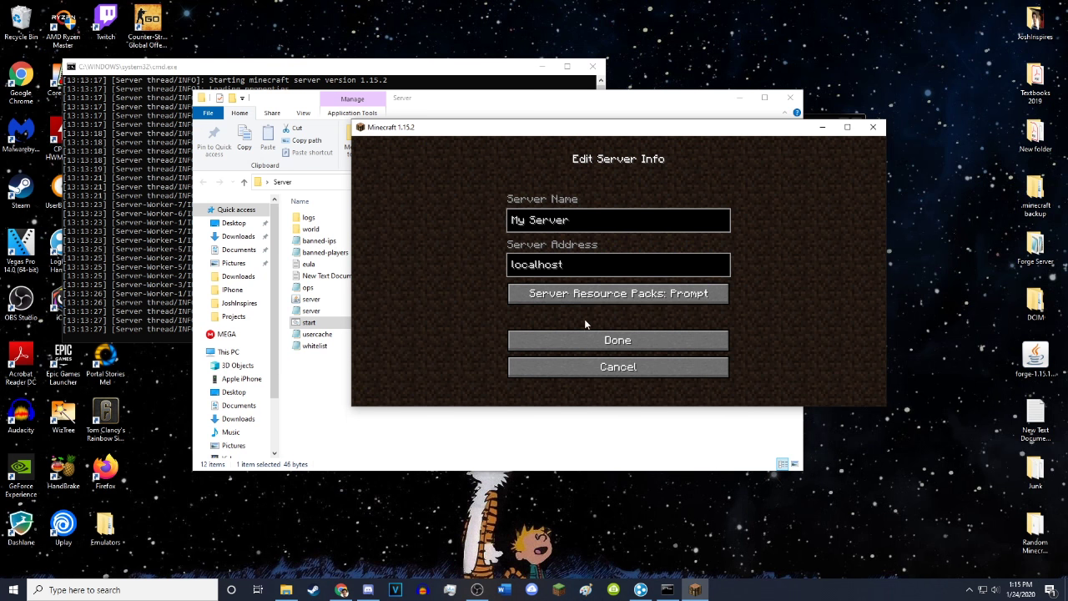
click(602, 338)
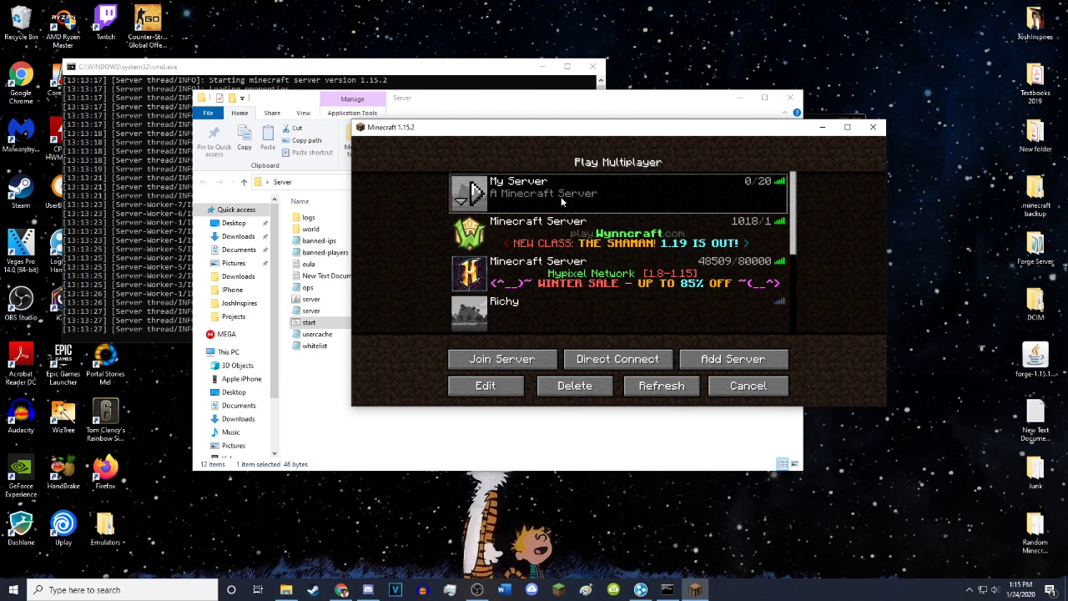
Join My Server as a test, disconnect, and reopen its server info for editing
double_click(696, 205)
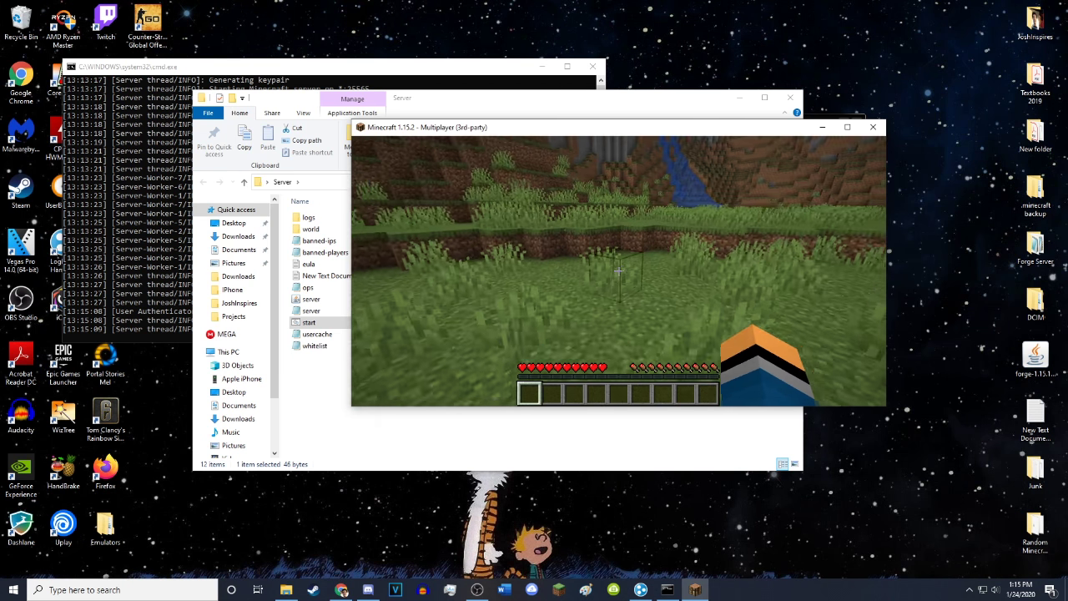
key(Escape)
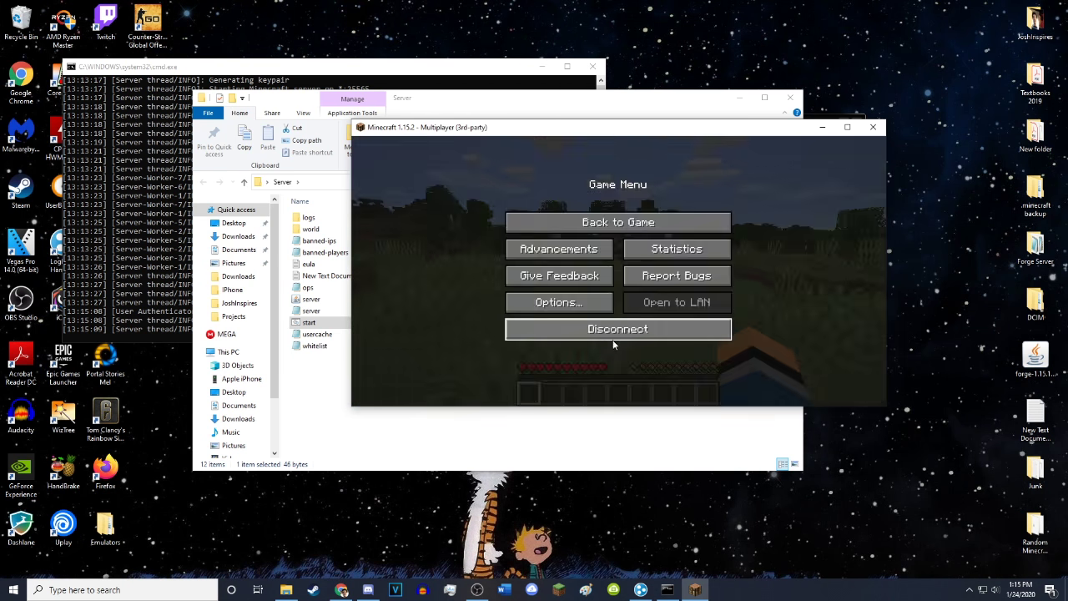
click(614, 332)
click(657, 208)
click(499, 385)
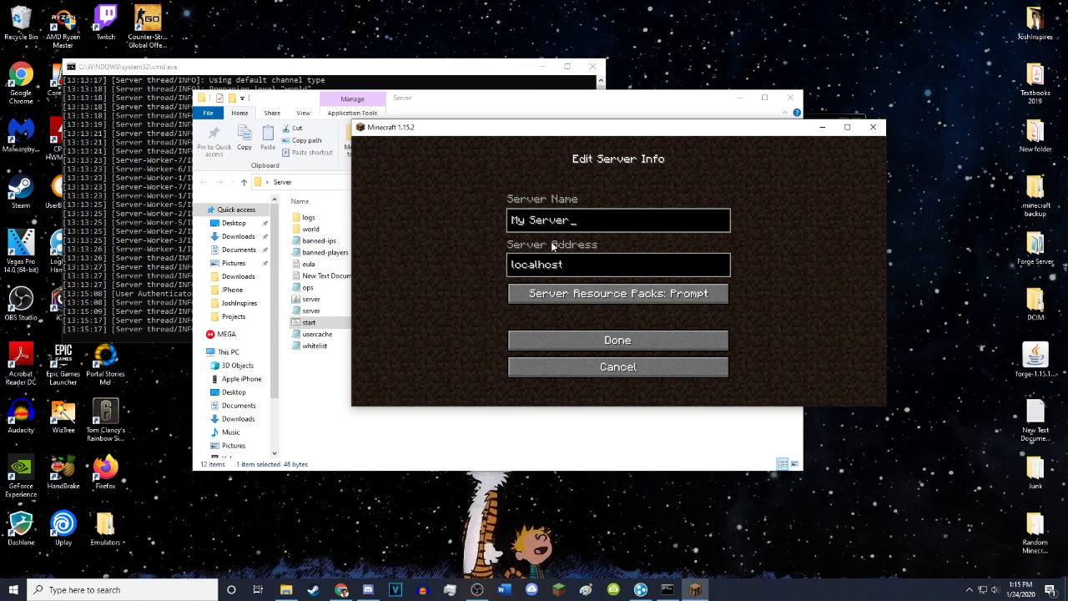
key(ctrl+a)
Try joining an existing Hamachi network with a network ID and password, then dismiss the dialog
click(640, 589)
drag(744, 122, 378, 103)
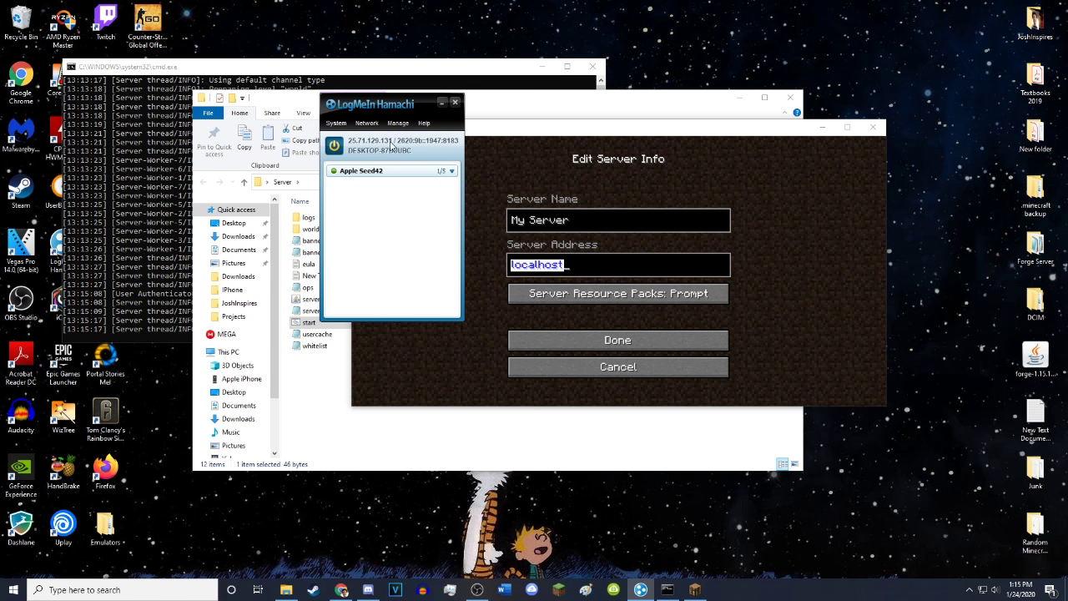
click(369, 125)
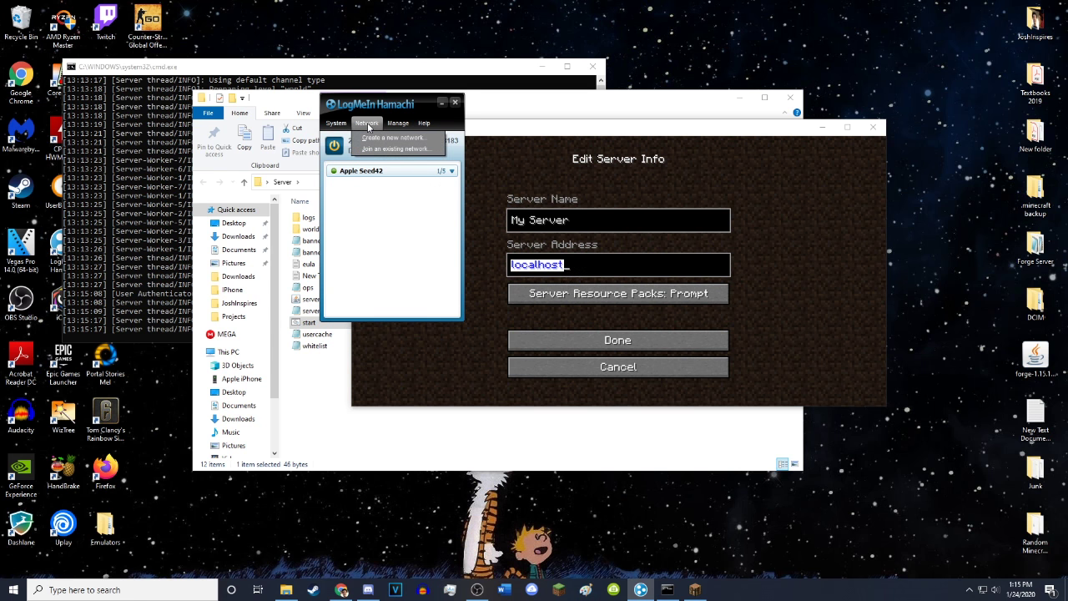
click(374, 149)
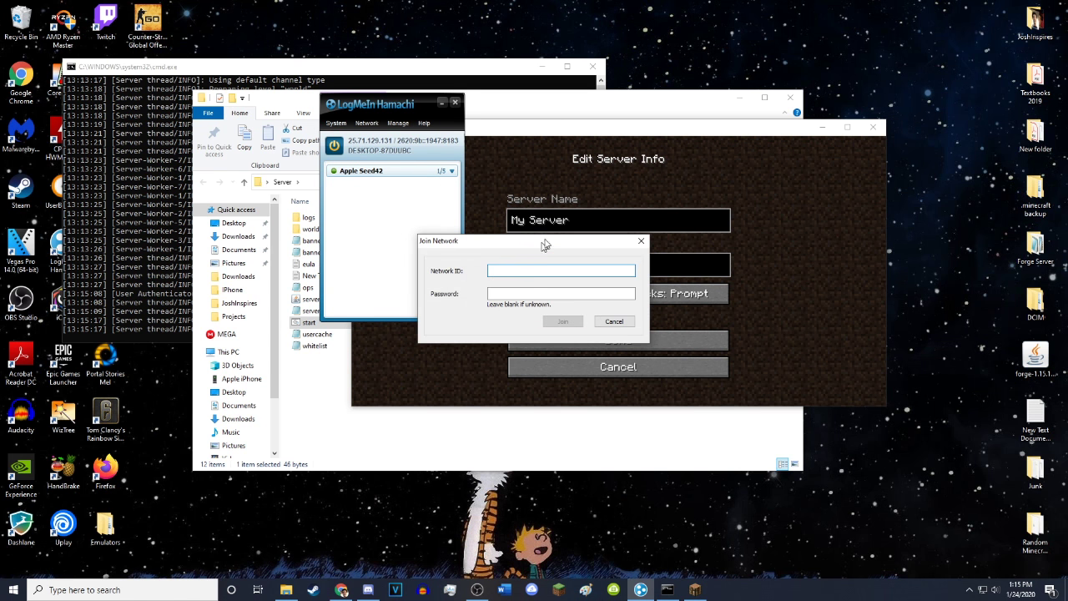
drag(544, 245, 634, 182)
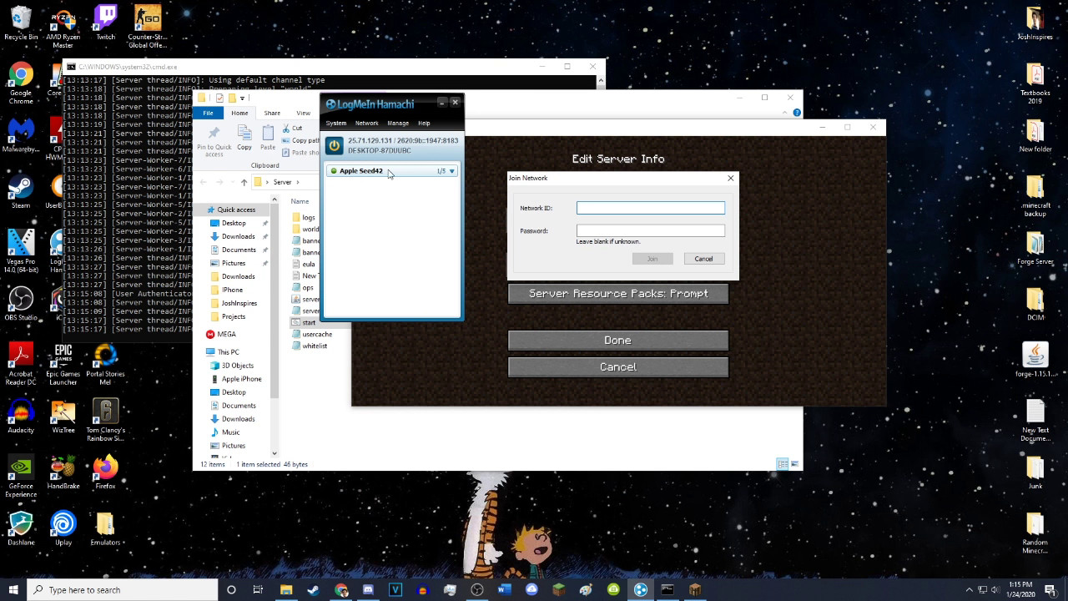
text(Apple)
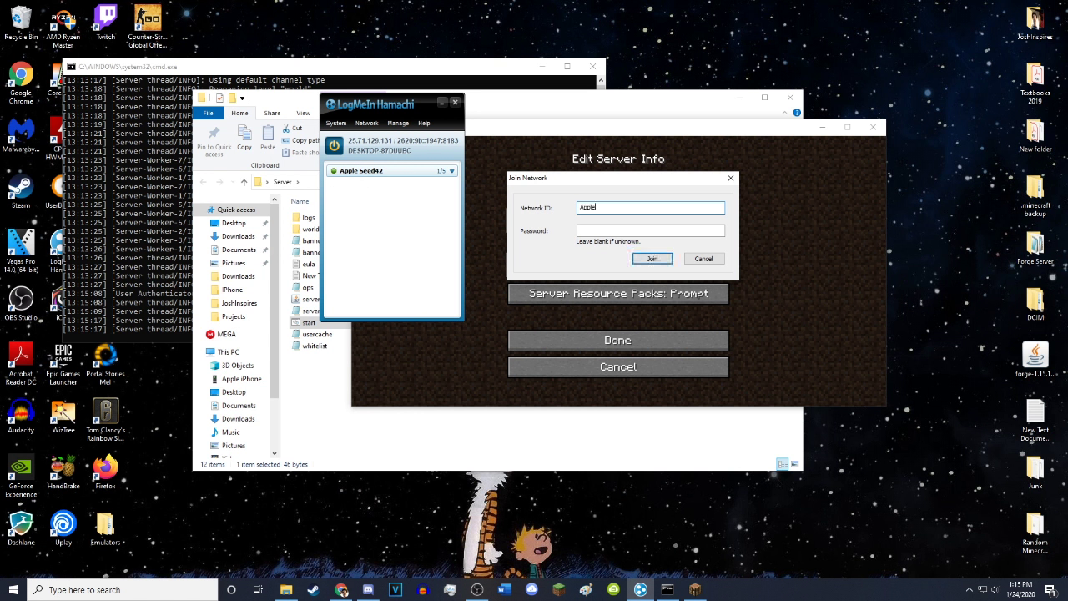
text( Seed42)
click(659, 228)
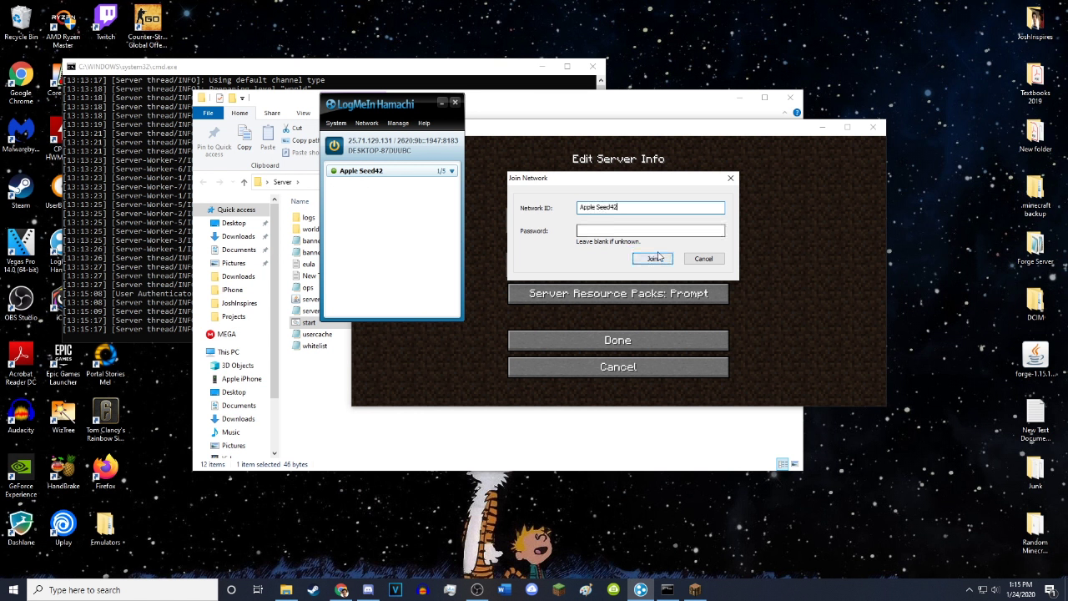
text(1)
key(Return)
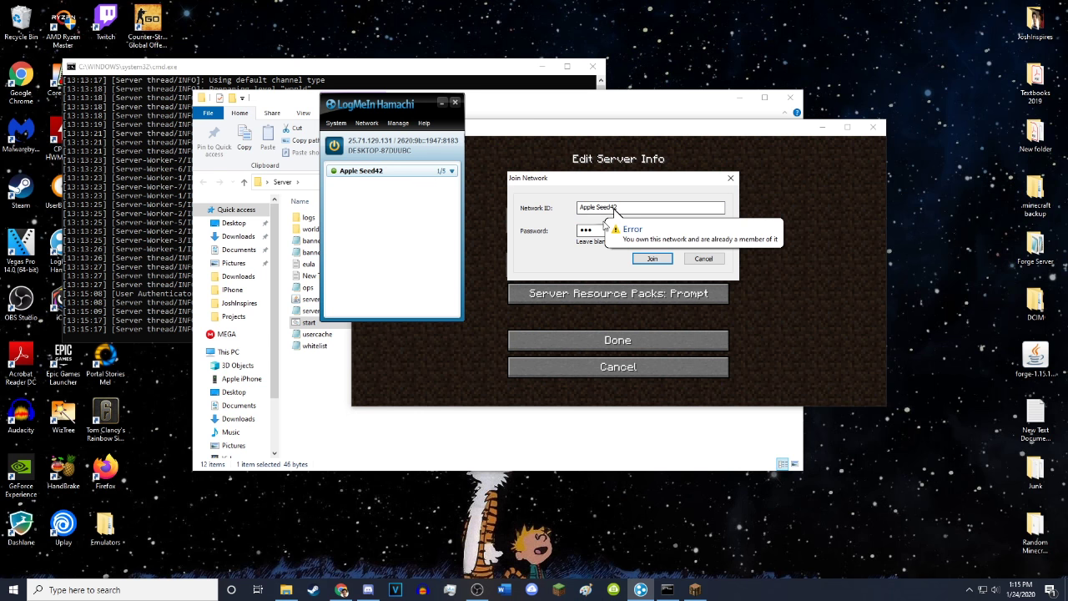
click(703, 258)
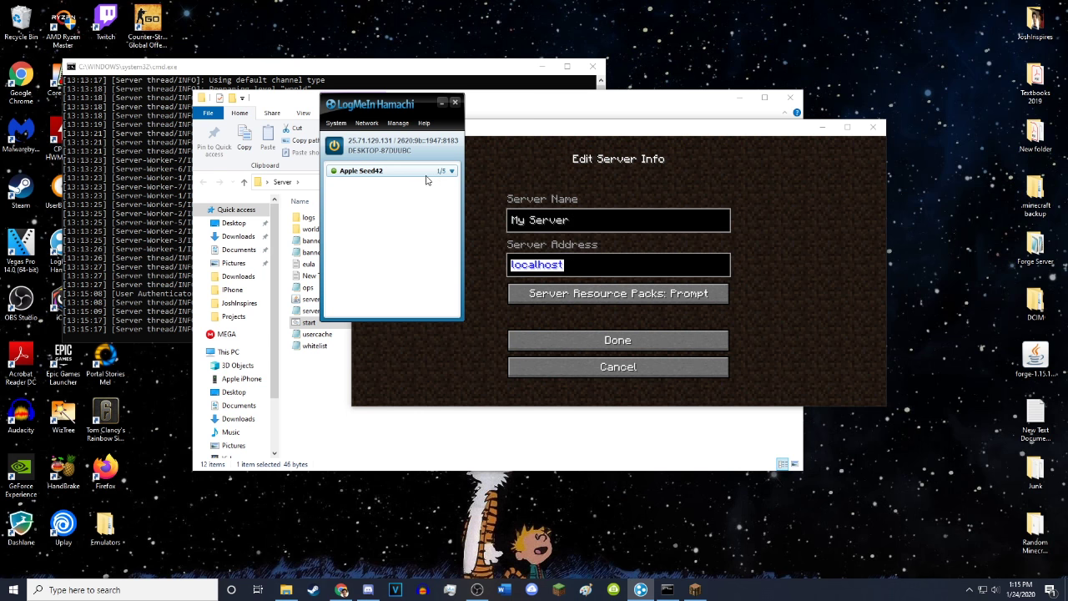
click(367, 171)
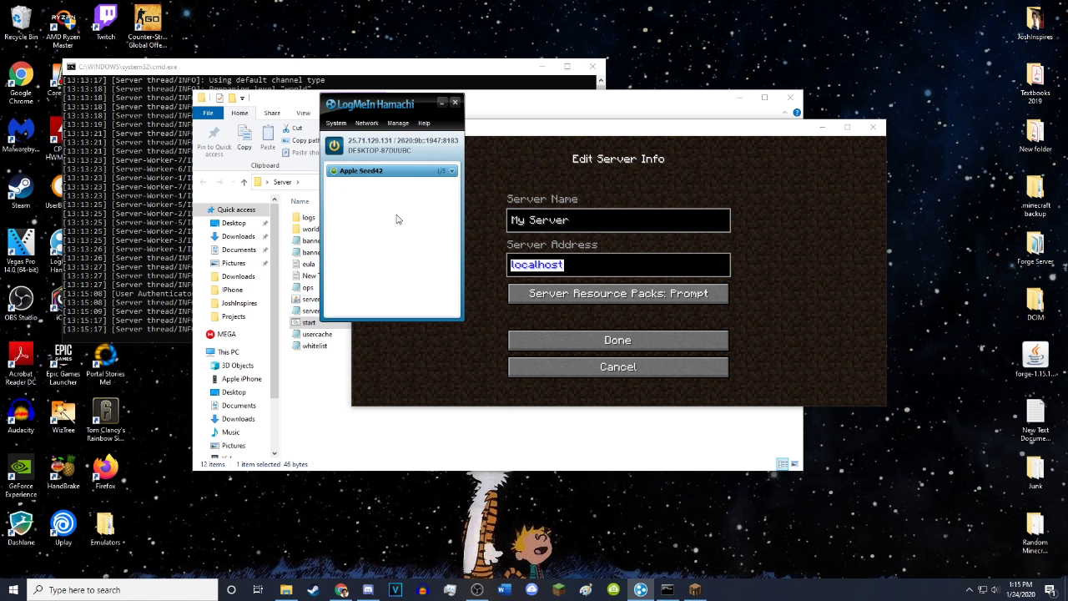
right_click(381, 148)
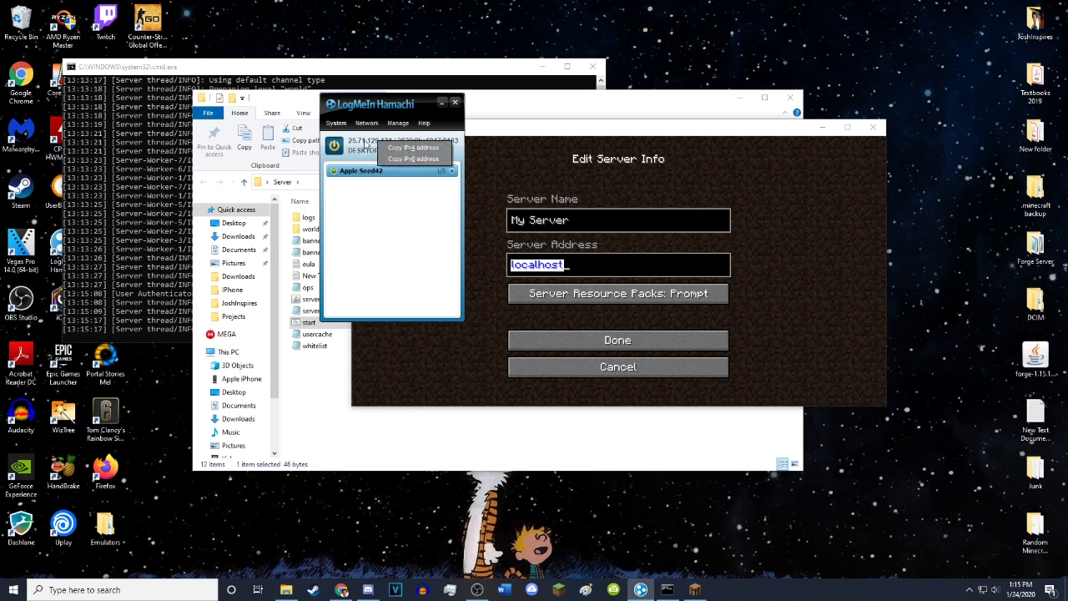
right_click(368, 146)
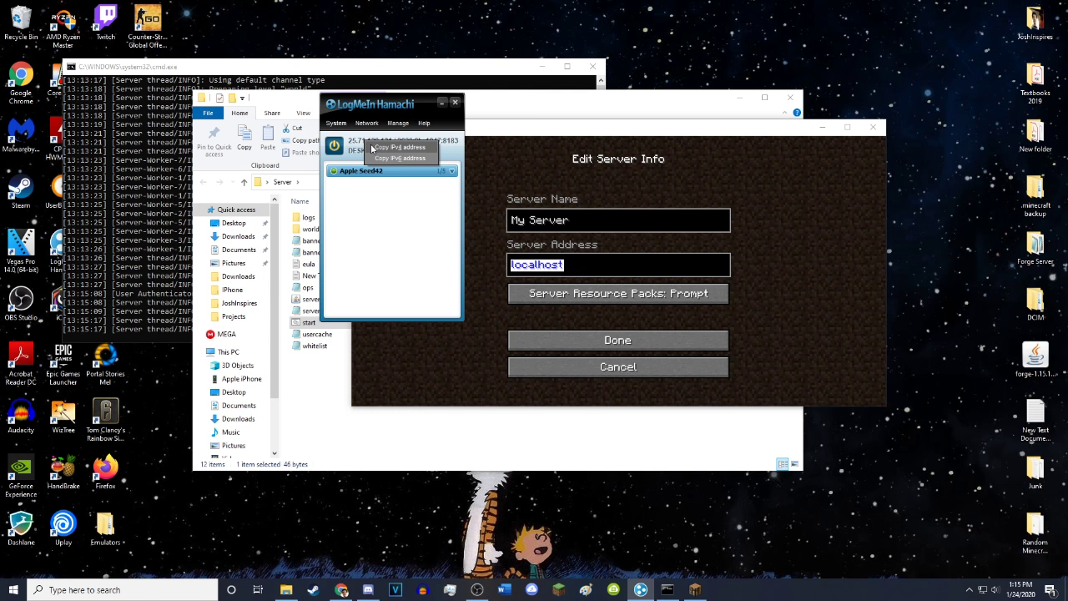
click(372, 147)
Replace localhost with the Hamachi IPv4 address in My Server's details and save
click(574, 269)
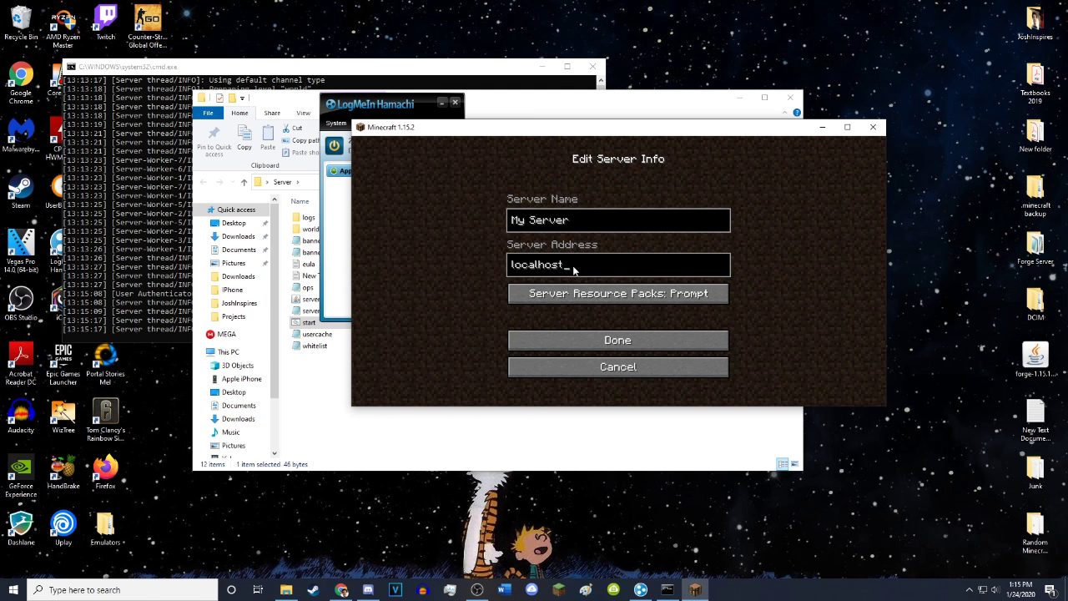
key(ctrl+a)
text(25.71.129.131)
click(612, 340)
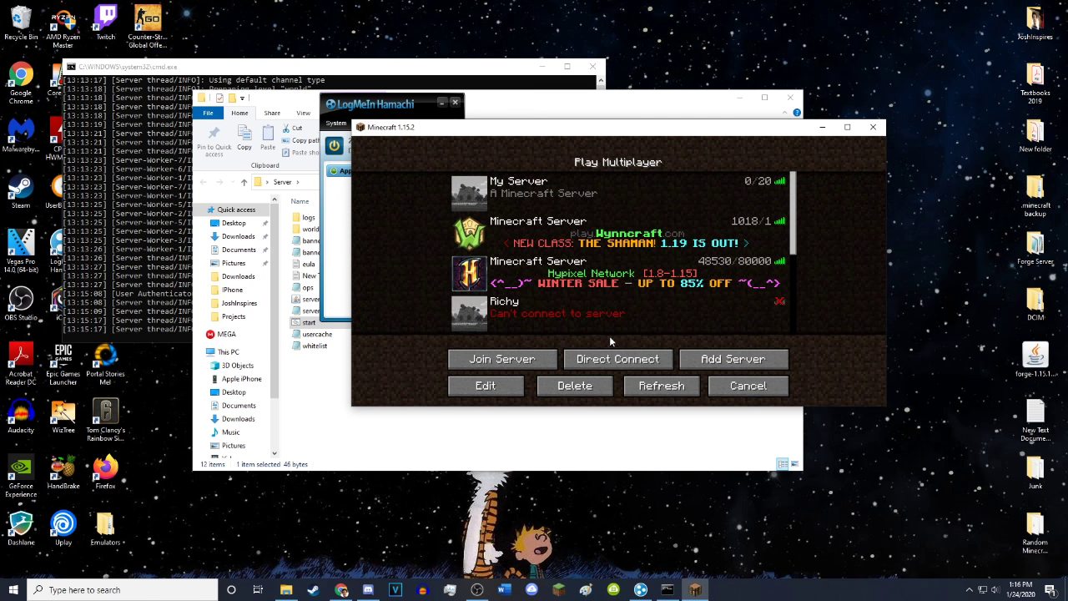
Join My Server through the Hamachi address and walk forward in the world
double_click(584, 182)
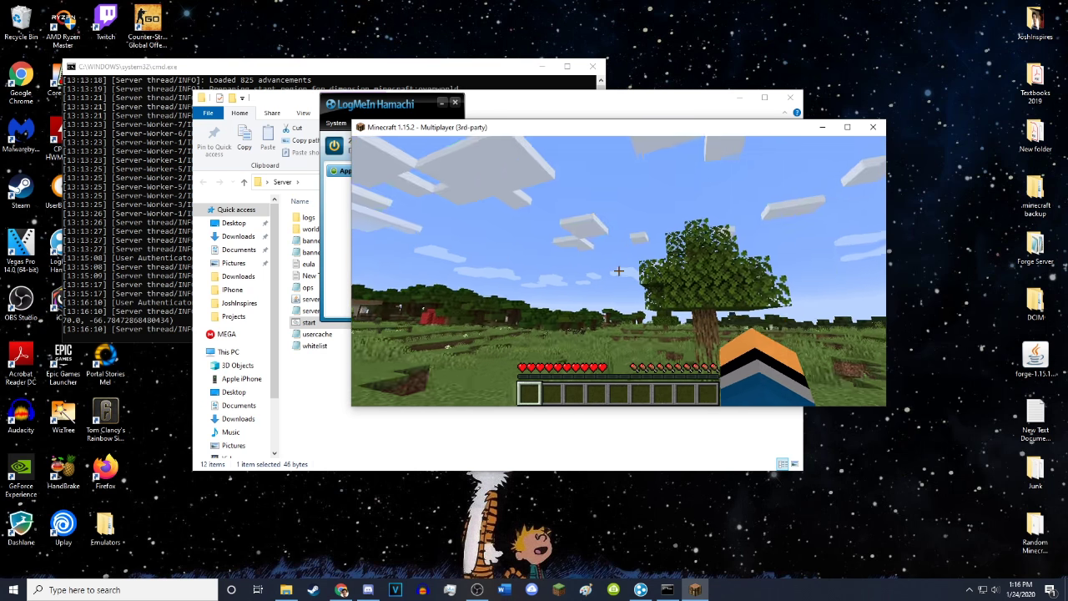
key(w)
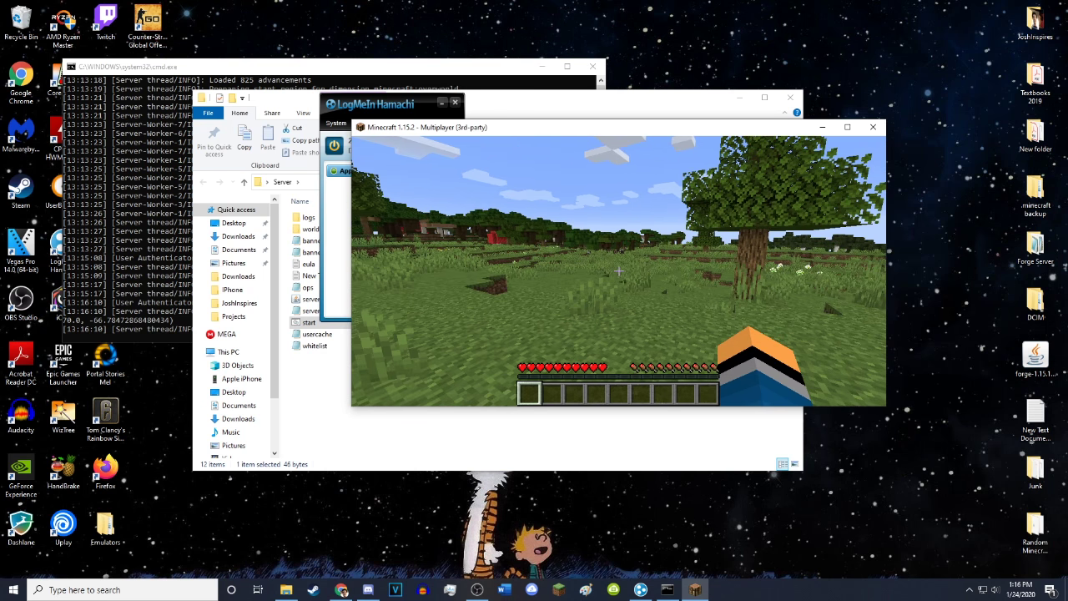